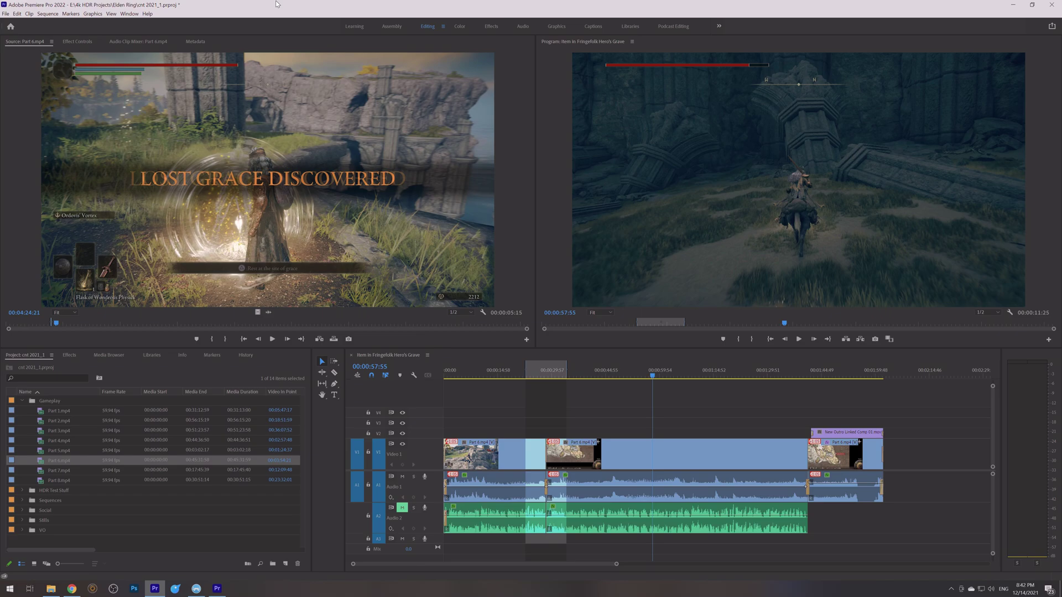
Step: Switch to Chrome and view the Elgato 4K60 PRO and 4K60 S+ product pages
key(alt+Tab)
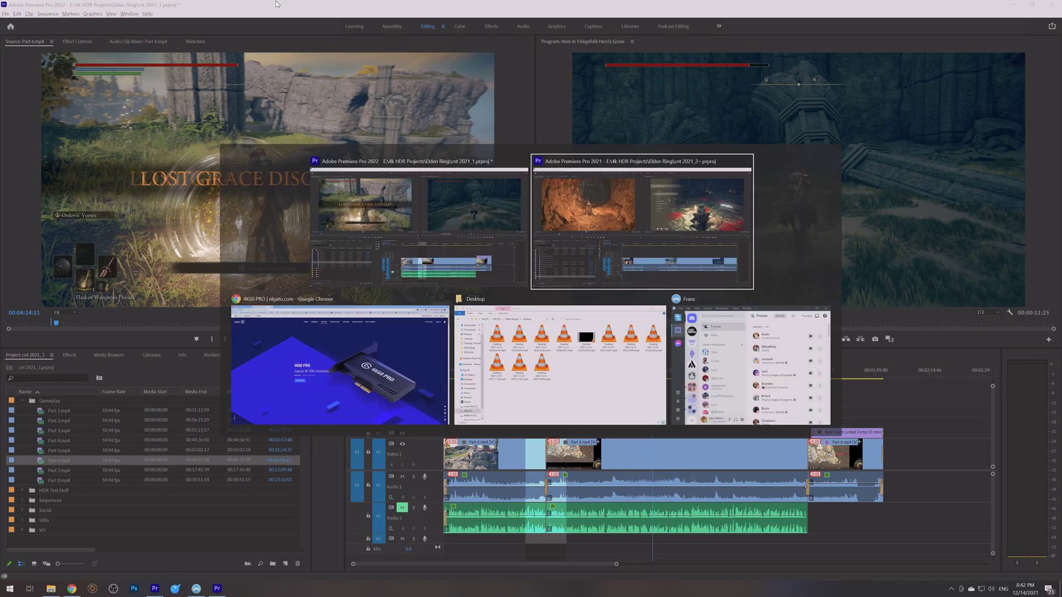
key(alt+Tab)
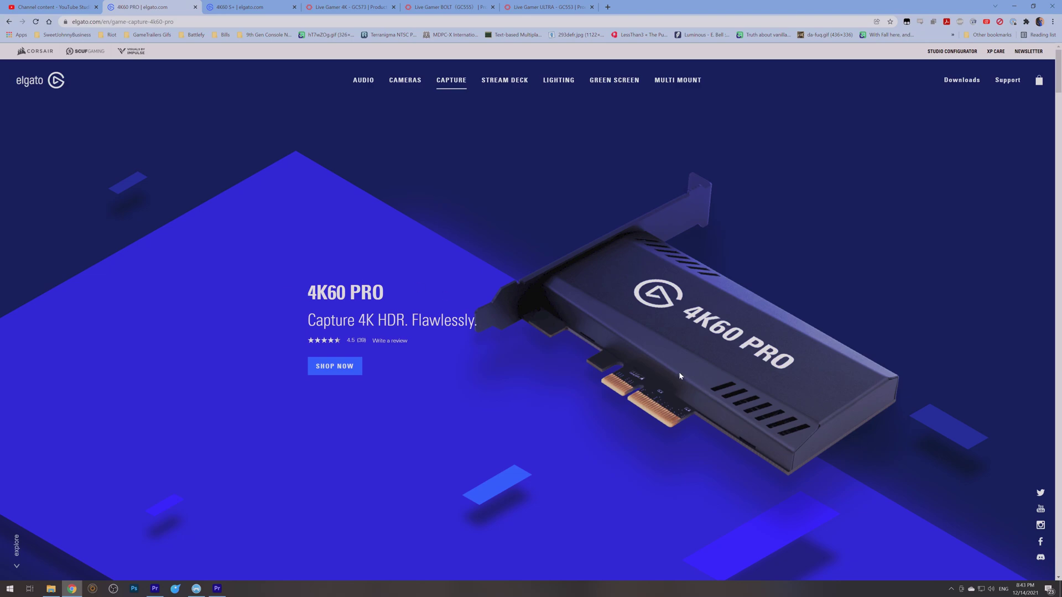
click(263, 6)
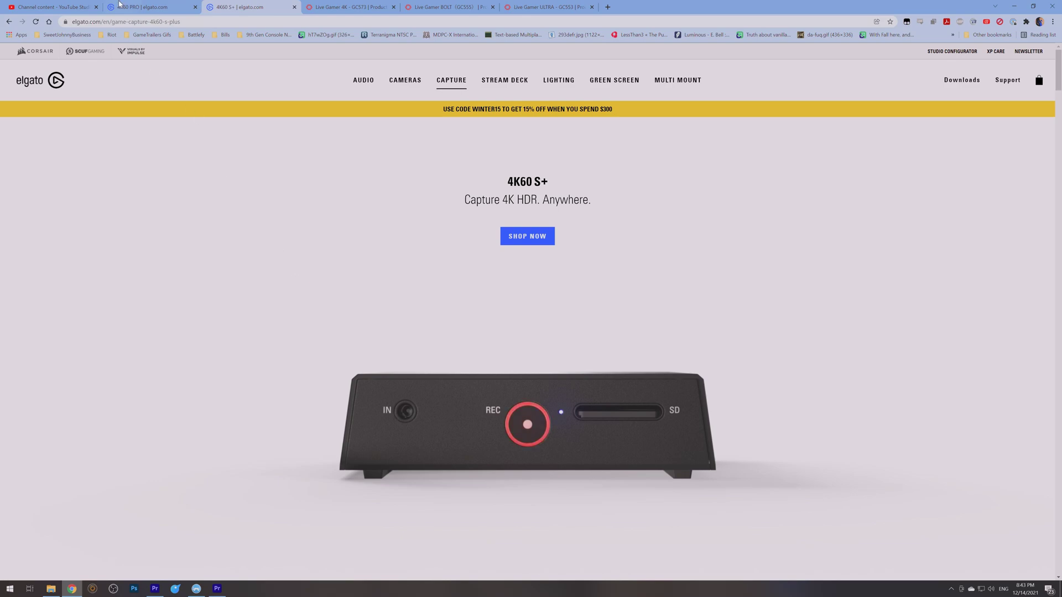
click(139, 7)
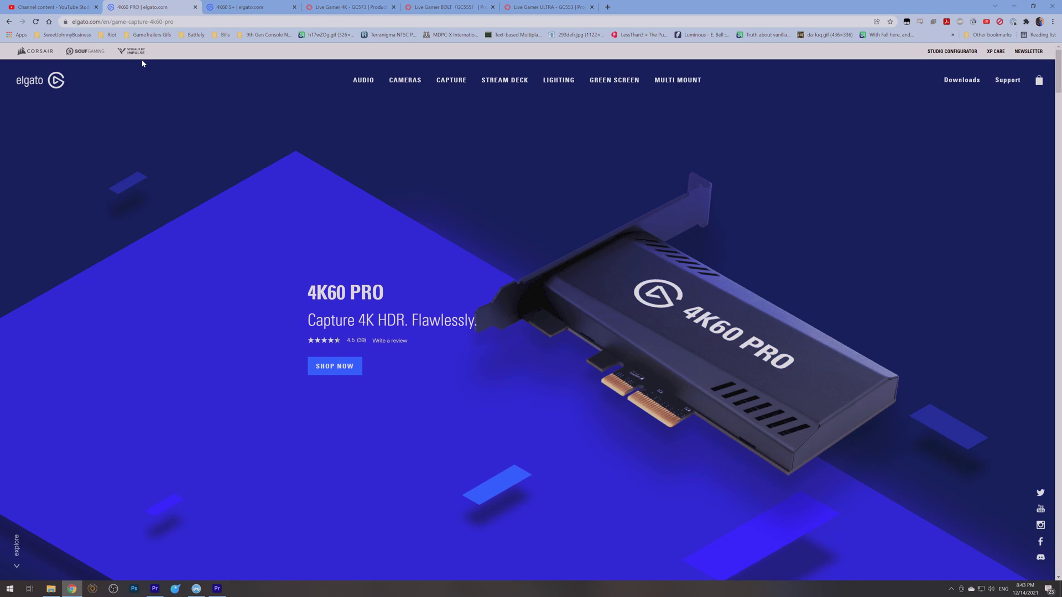
Step: View AVerMedia's Live Gamer 4K, Live Gamer BOLT and Live Gamer ULTRA pages, reading the ULTRA's 4K HDR pass-through and capture features
click(339, 4)
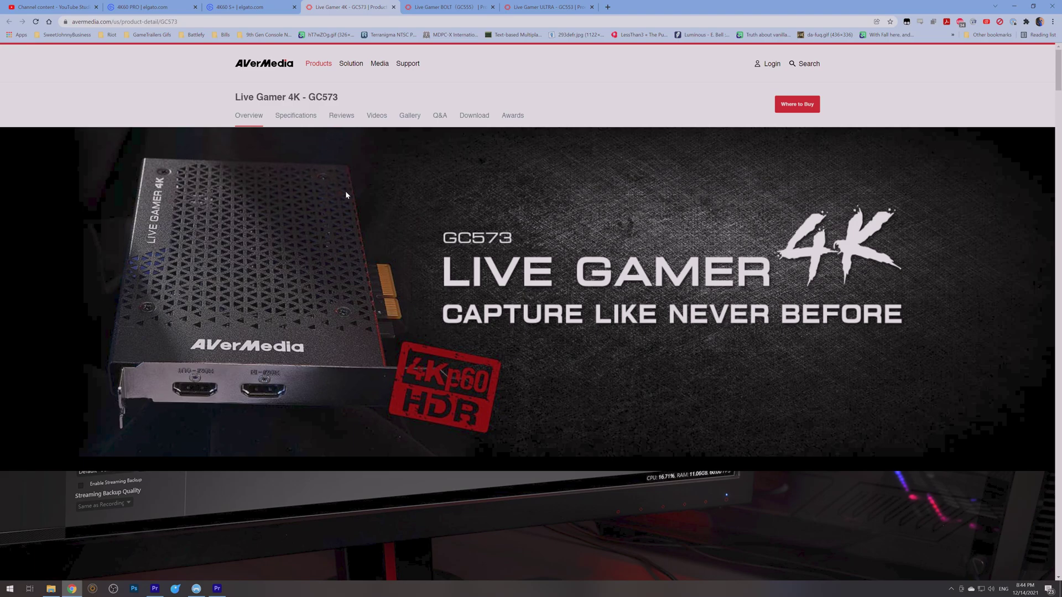
click(448, 6)
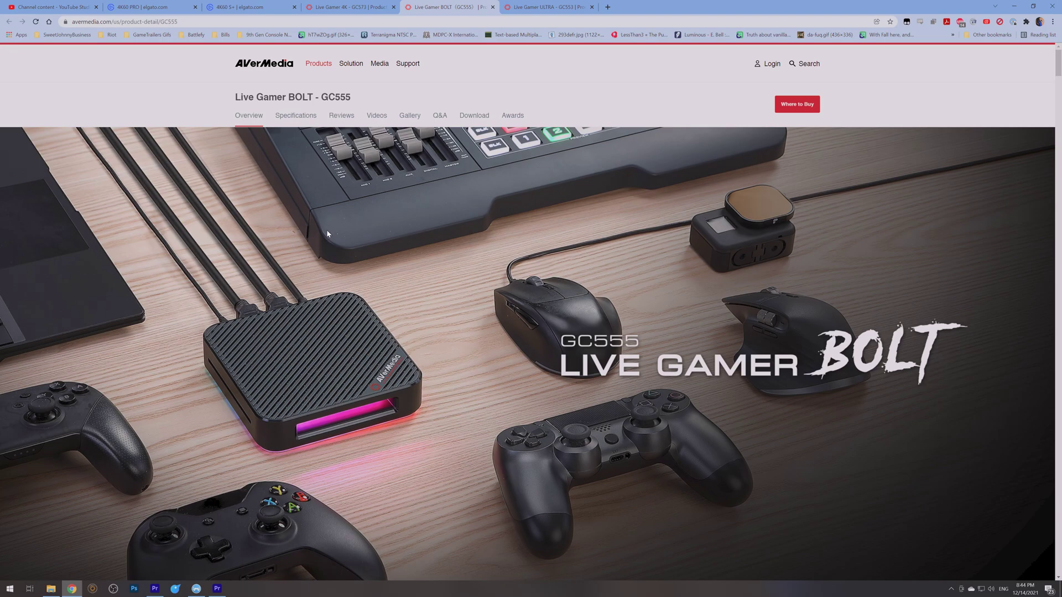
click(514, 6)
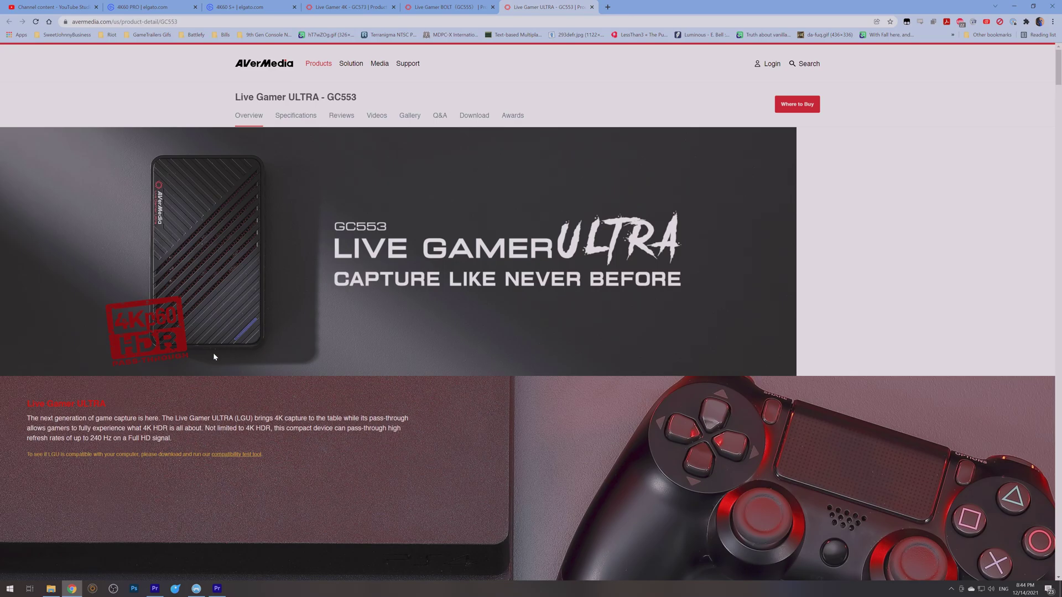
scroll(244, 216, down, 10)
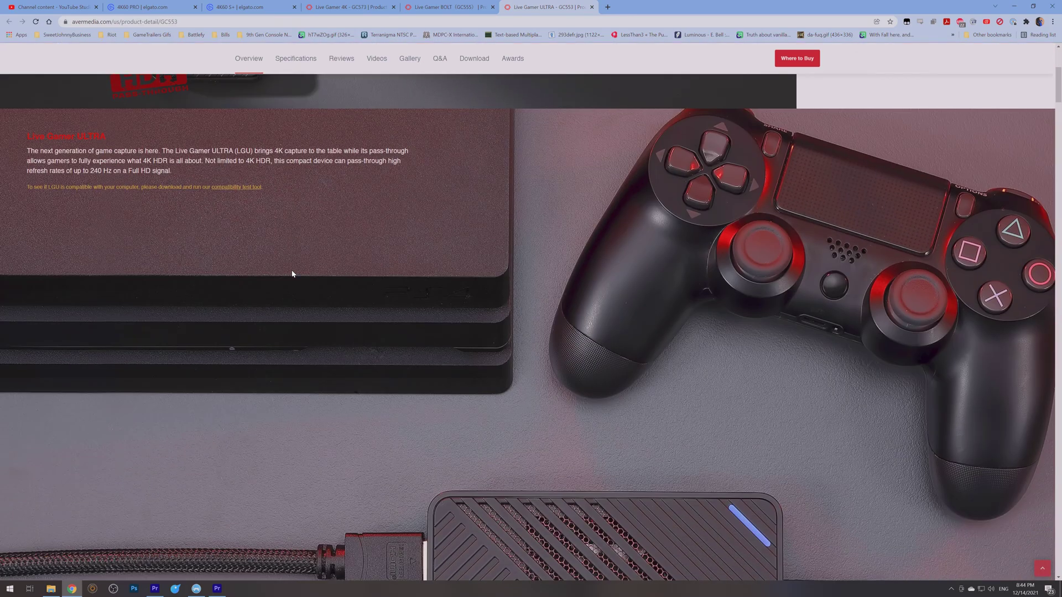
scroll(292, 275, down, 7)
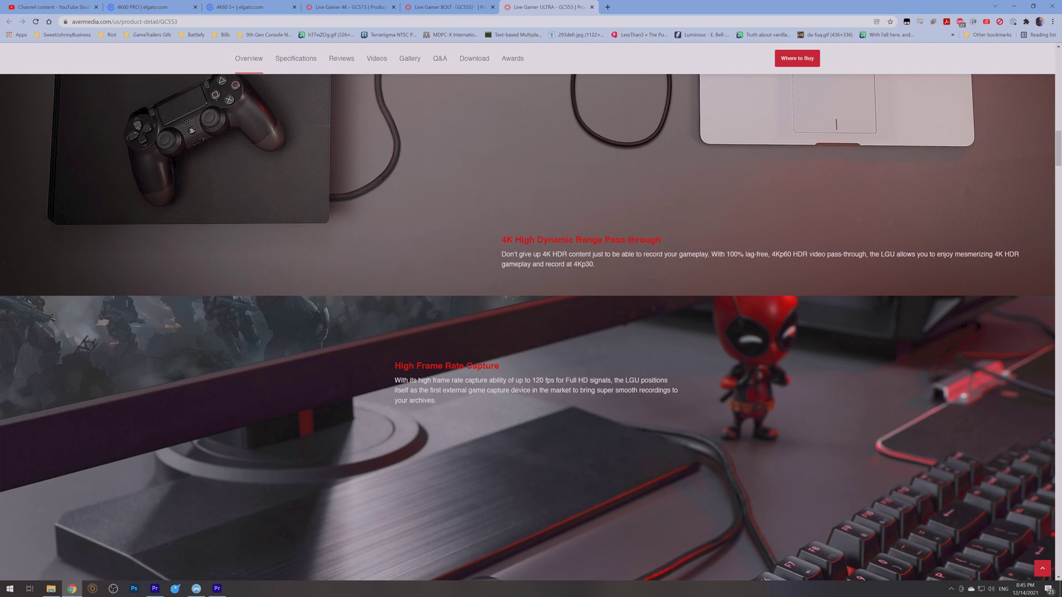
scroll(522, 272, up, 5)
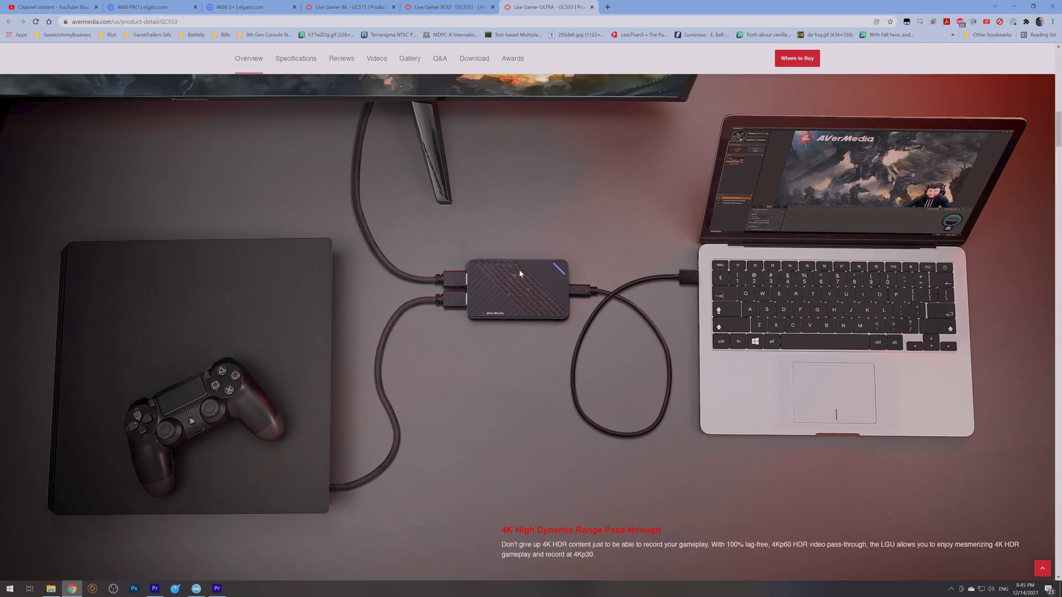
scroll(519, 273, up, 6)
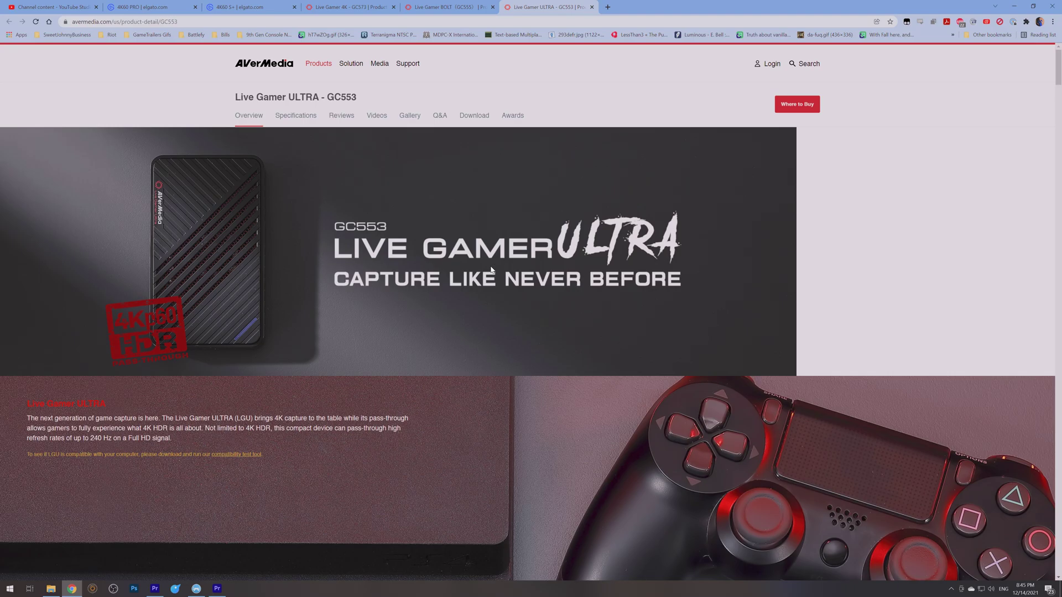
Step: Examine the capture card comparison table on Elgato's 4K60 PRO page
click(372, 5)
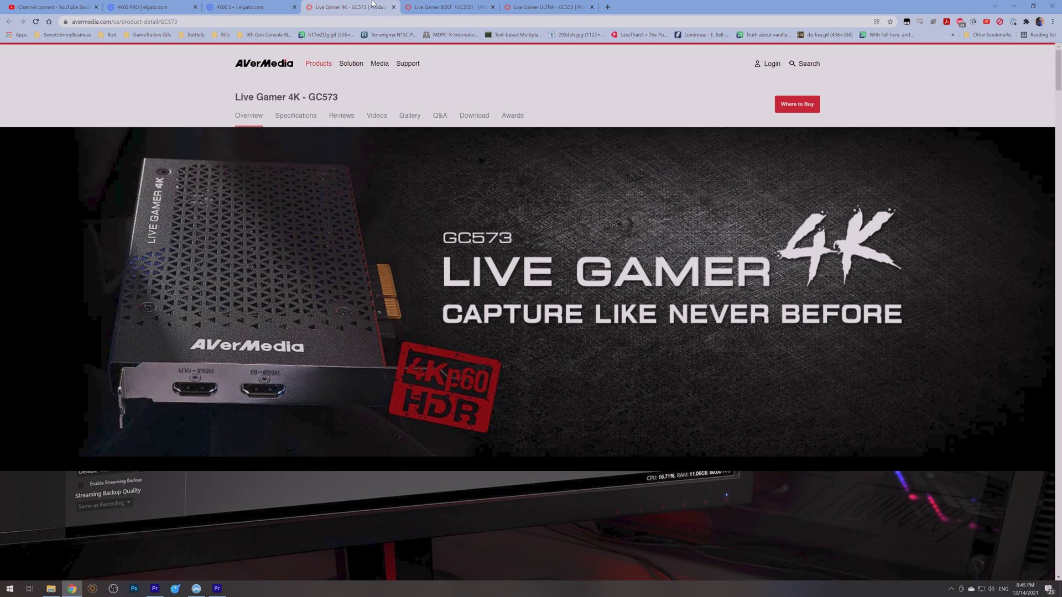
click(157, 7)
scroll(226, 448, down, 20)
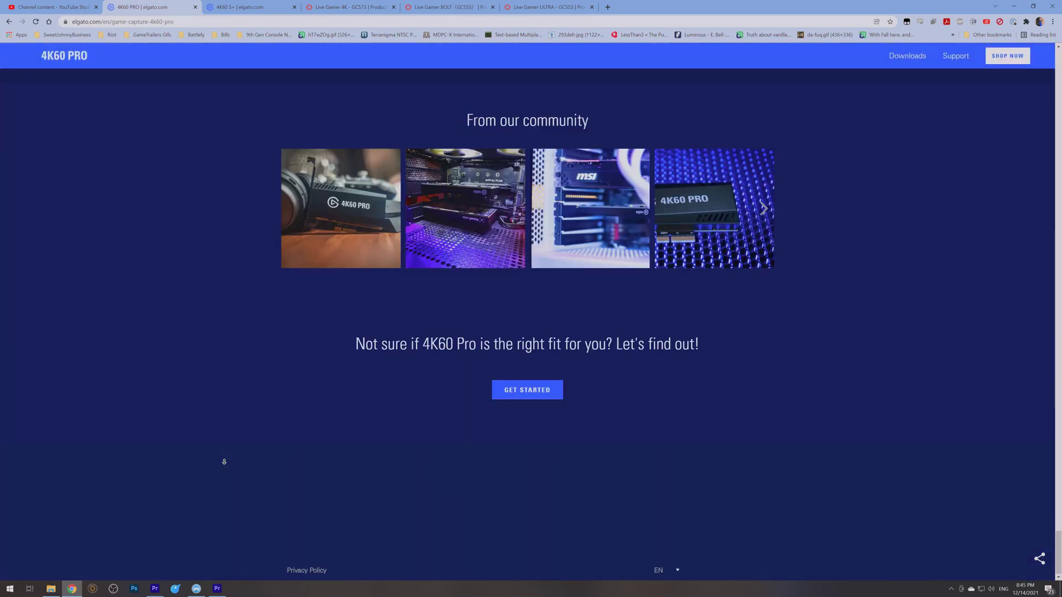
scroll(230, 443, up, 6)
scroll(230, 442, up, 7)
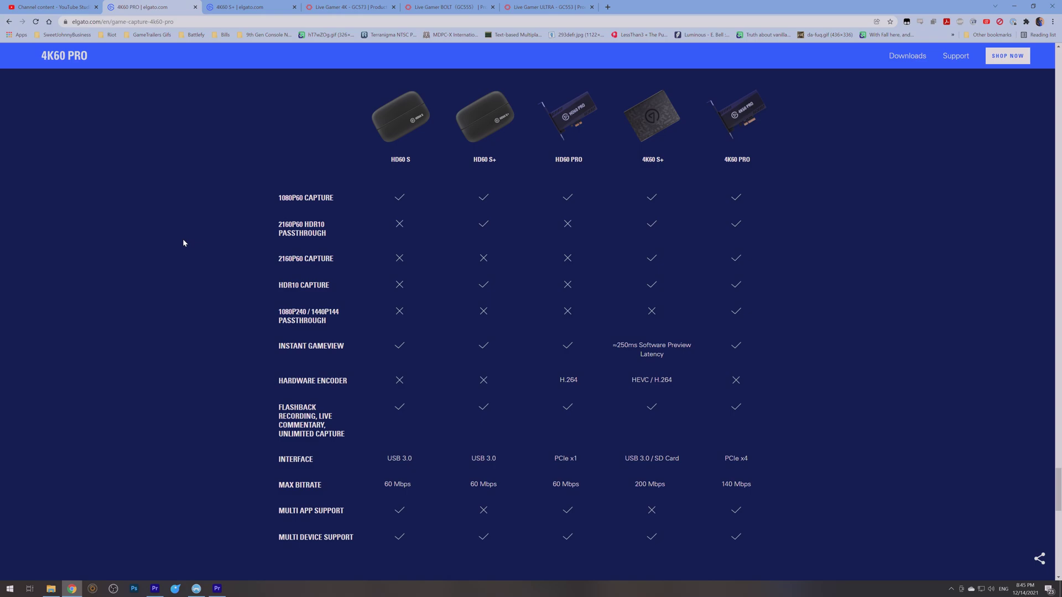
Step: Examine the technical specifications and system requirements on AVerMedia's Live Gamer 4K page
click(329, 4)
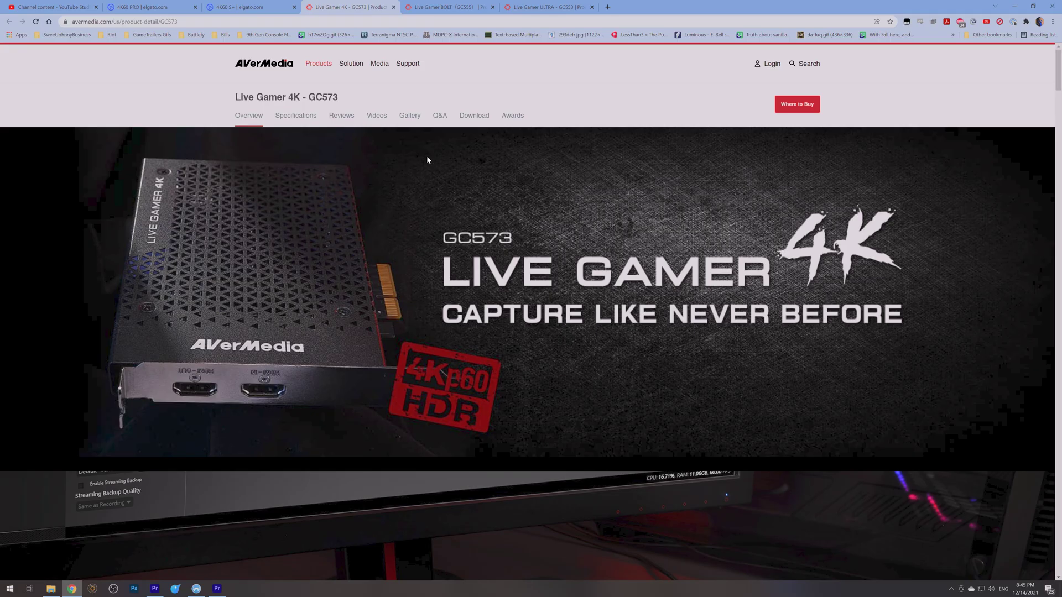
scroll(427, 160, down, 15)
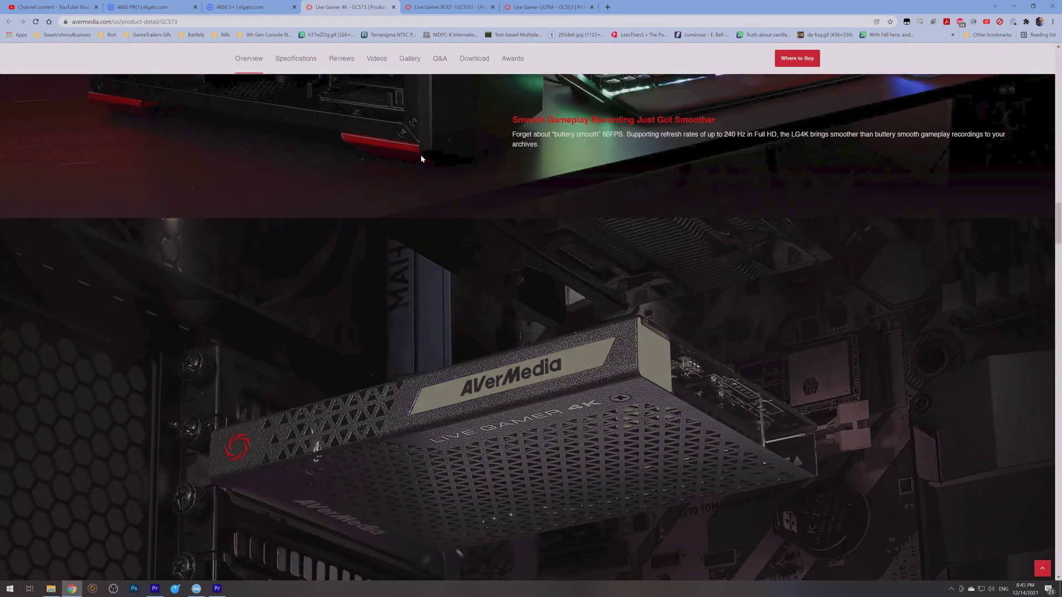
scroll(421, 158, down, 20)
scroll(420, 159, down, 6)
scroll(420, 159, up, 8)
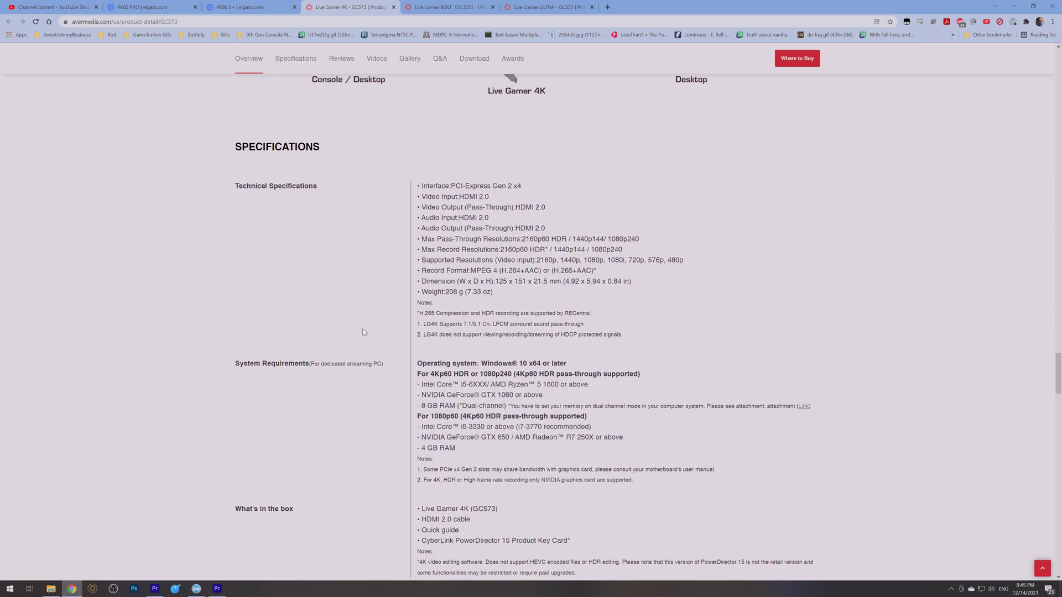
scroll(363, 332, down, 1)
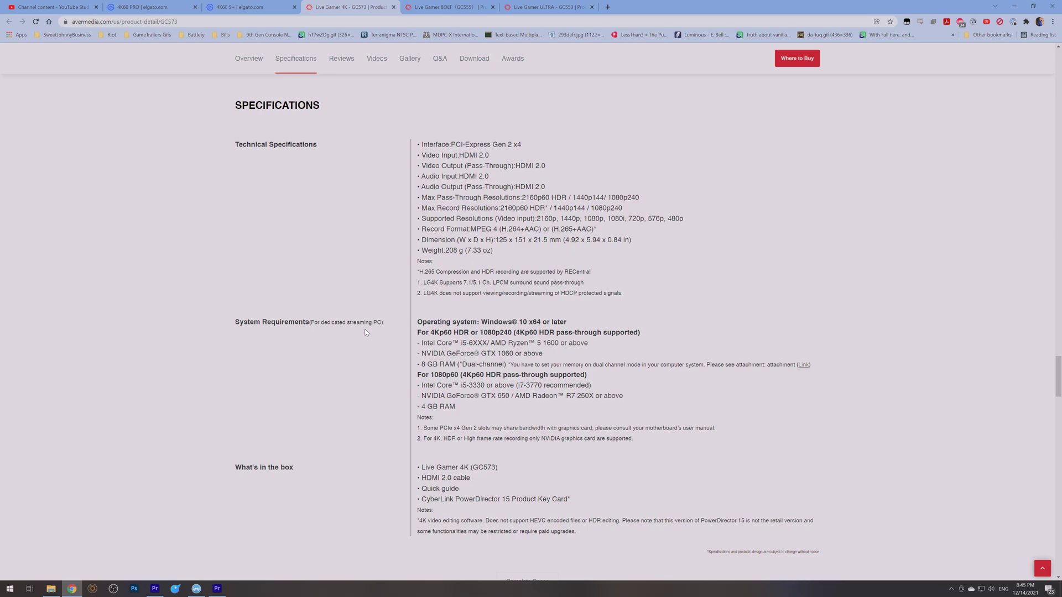
Step: Compare Elgato's capture card table with the Live Gamer 4K specifications
key(ctrl+shift+Tab)
key(ctrl+shift+Tab)
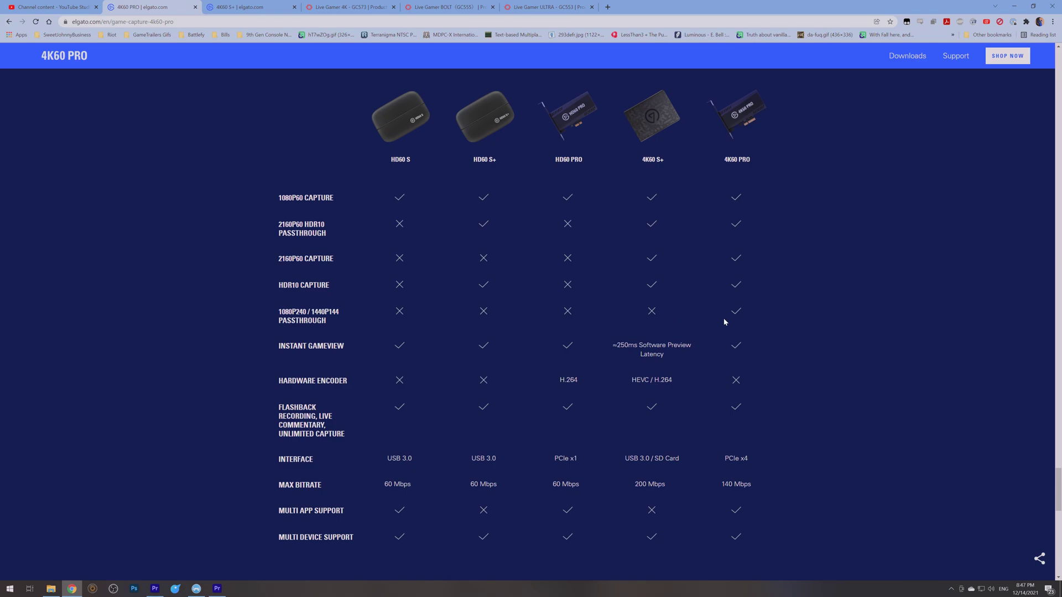
click(371, 5)
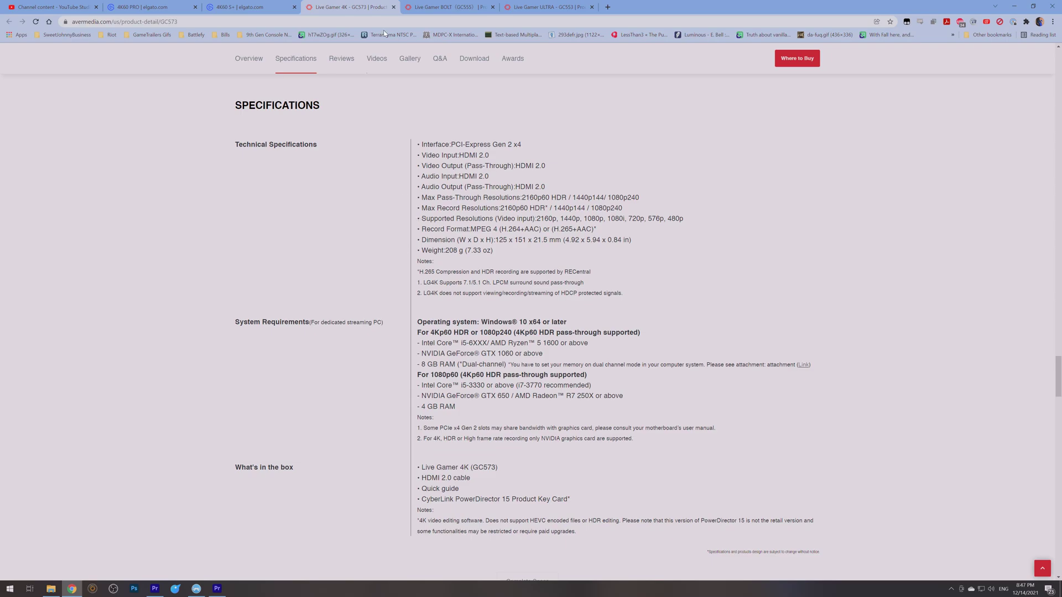
click(157, 4)
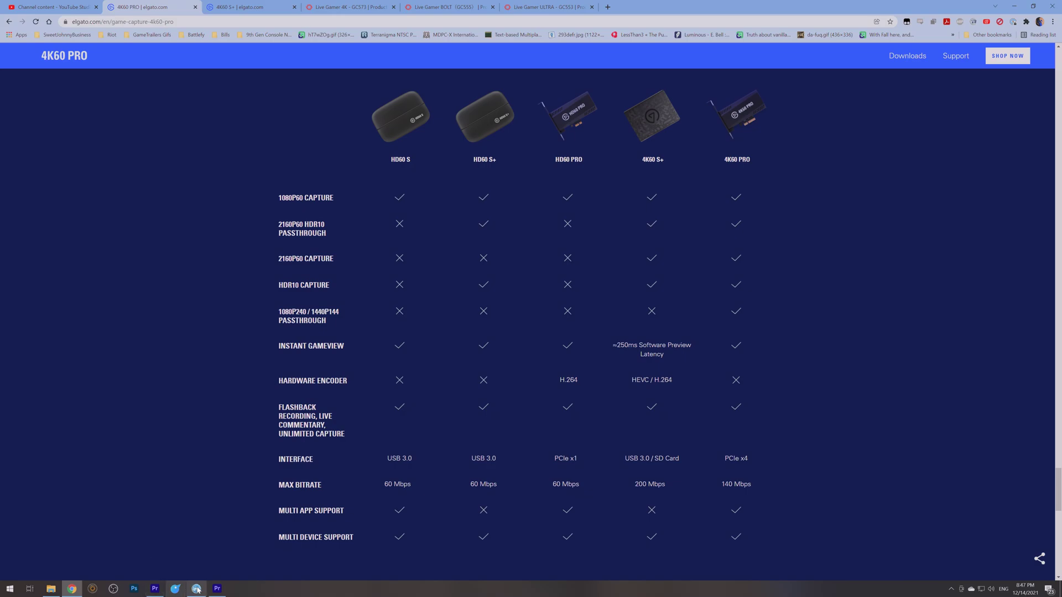
Step: Switch to the Premiere Pro 2021 project and open the media export settings for the HDR Test sequence
click(155, 588)
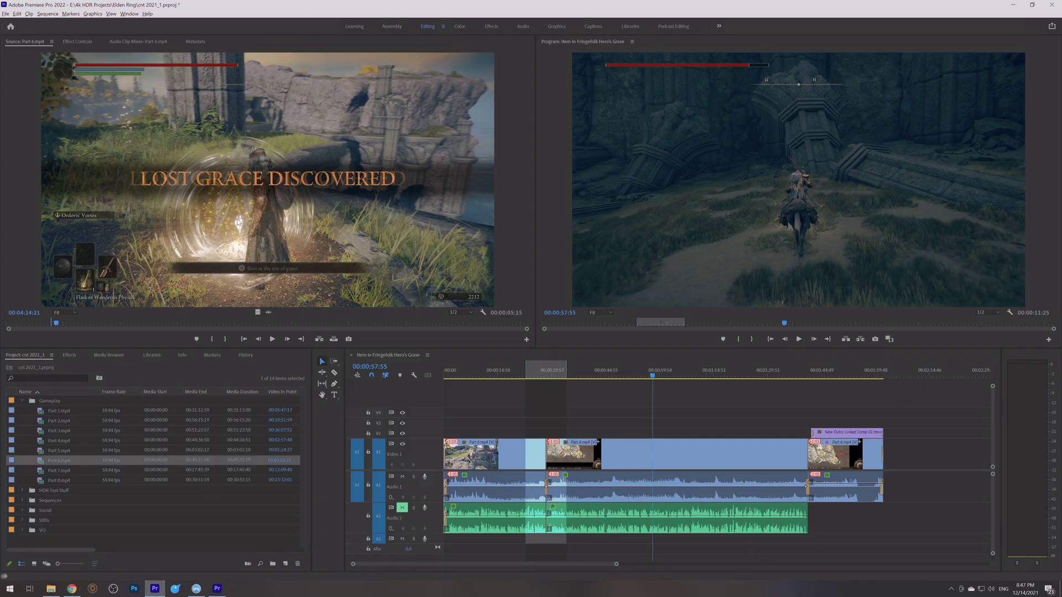
click(216, 588)
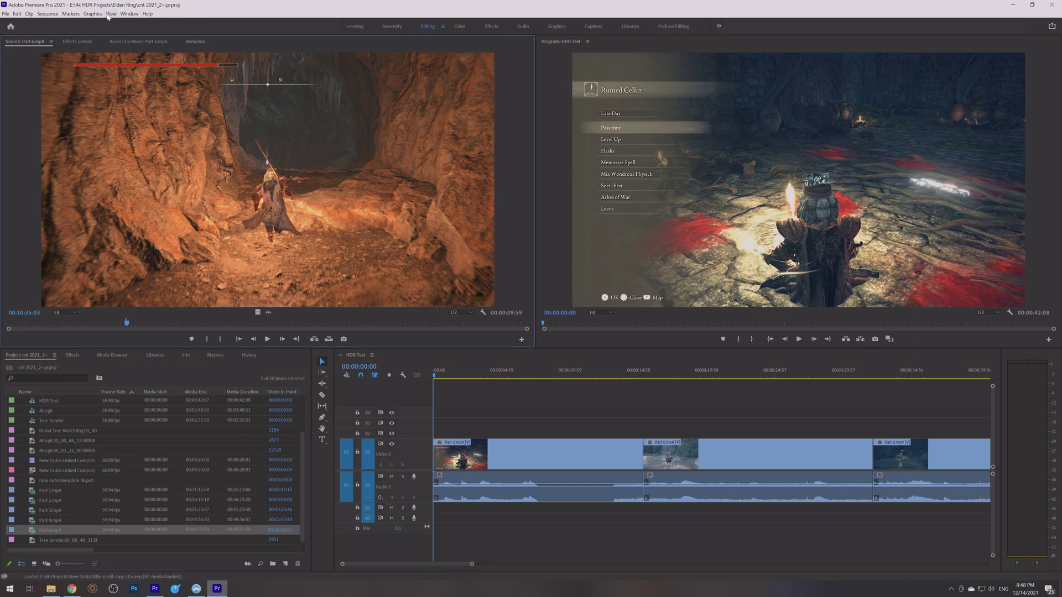
click(356, 355)
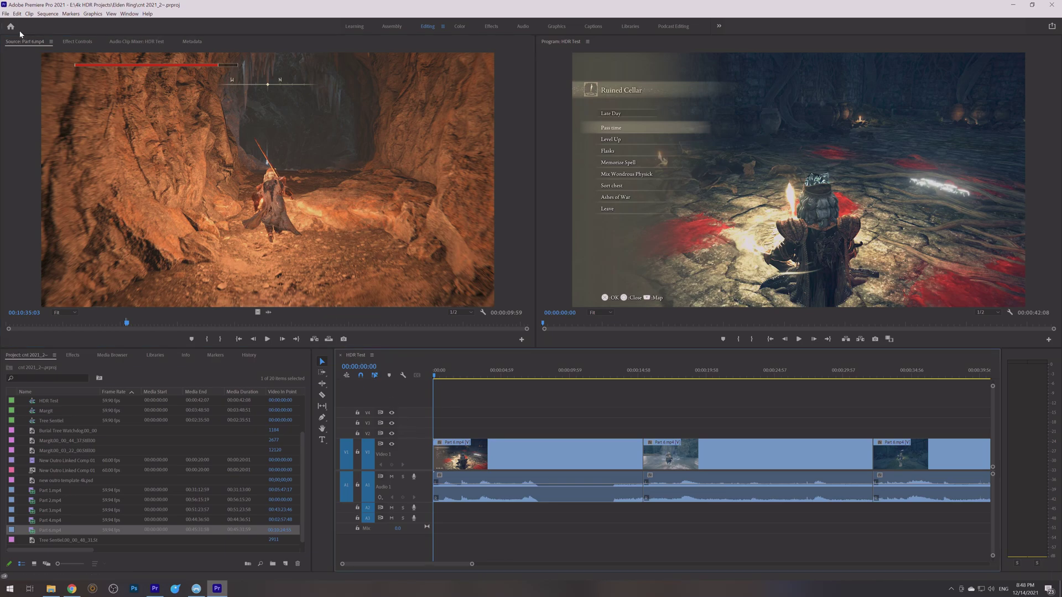
click(6, 14)
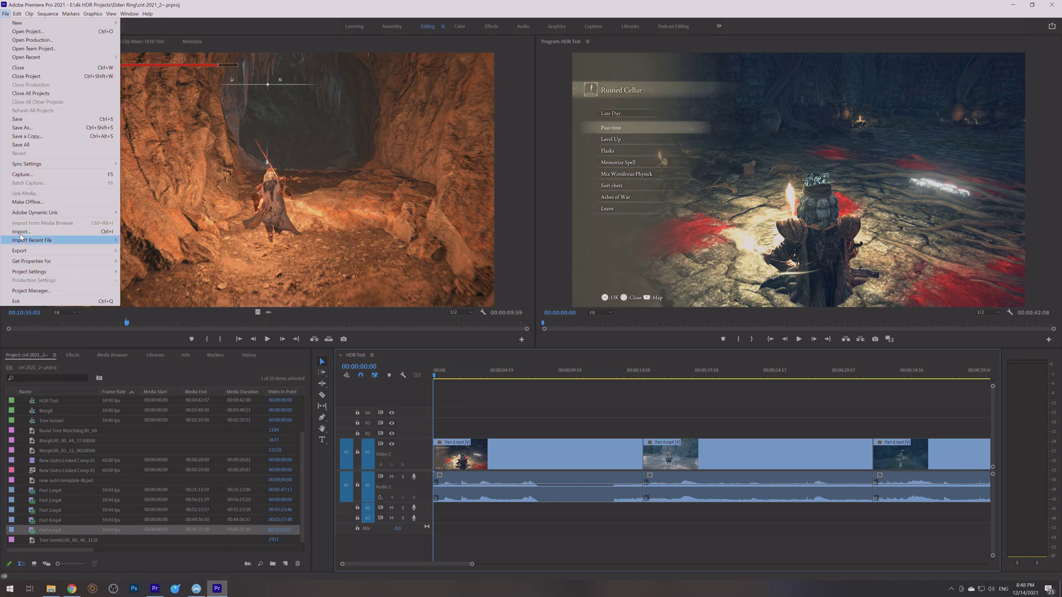
click(6, 14)
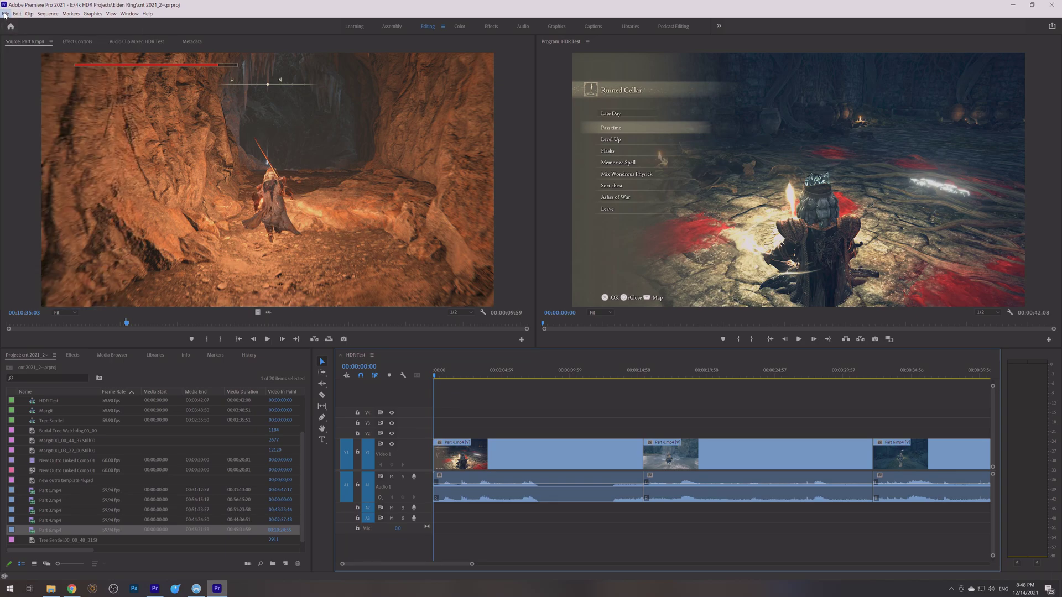
click(6, 14)
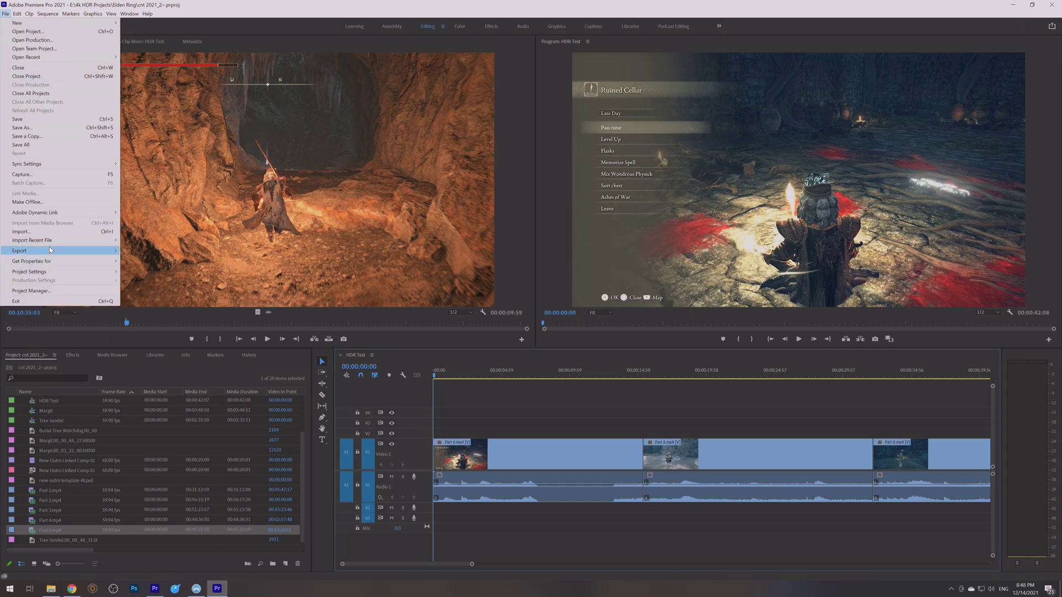
click(138, 251)
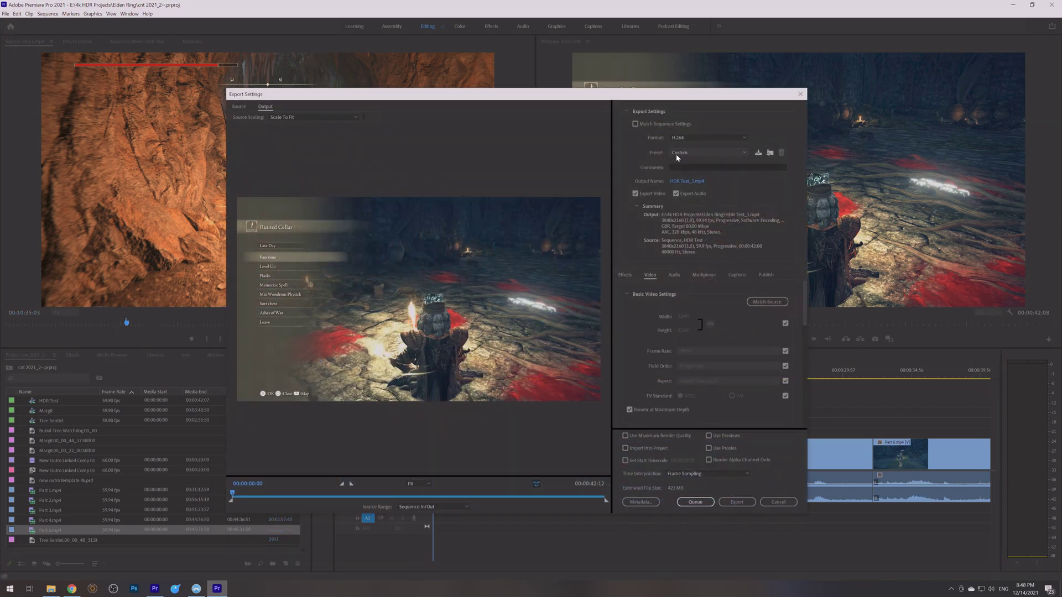
Step: Set the H.264 export's encoding profile to High10 and turn off the inclusion of HDR10 metadata
scroll(718, 310, down, 2)
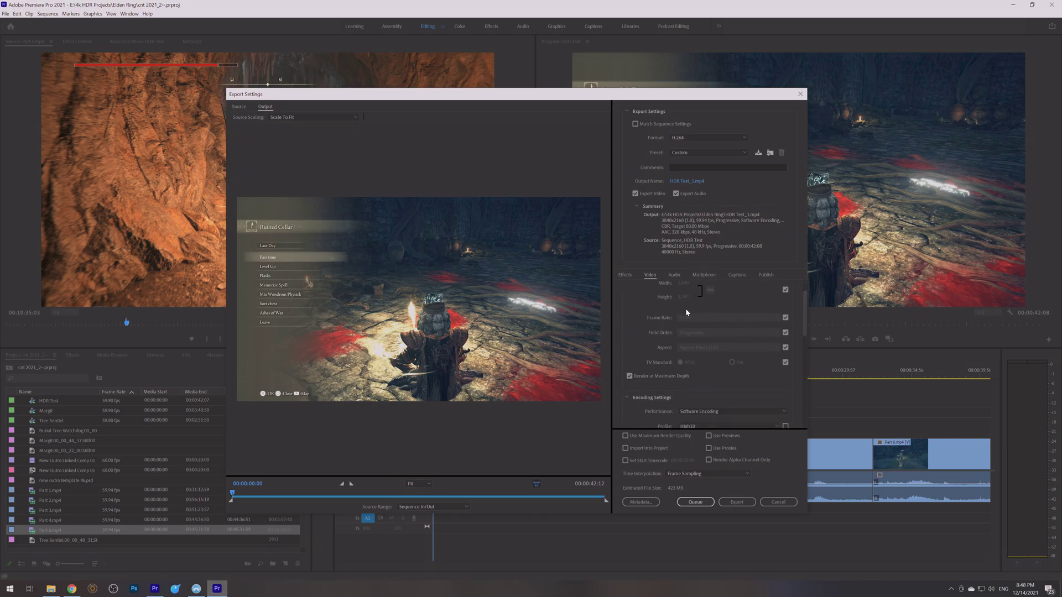
drag(805, 326, 805, 311)
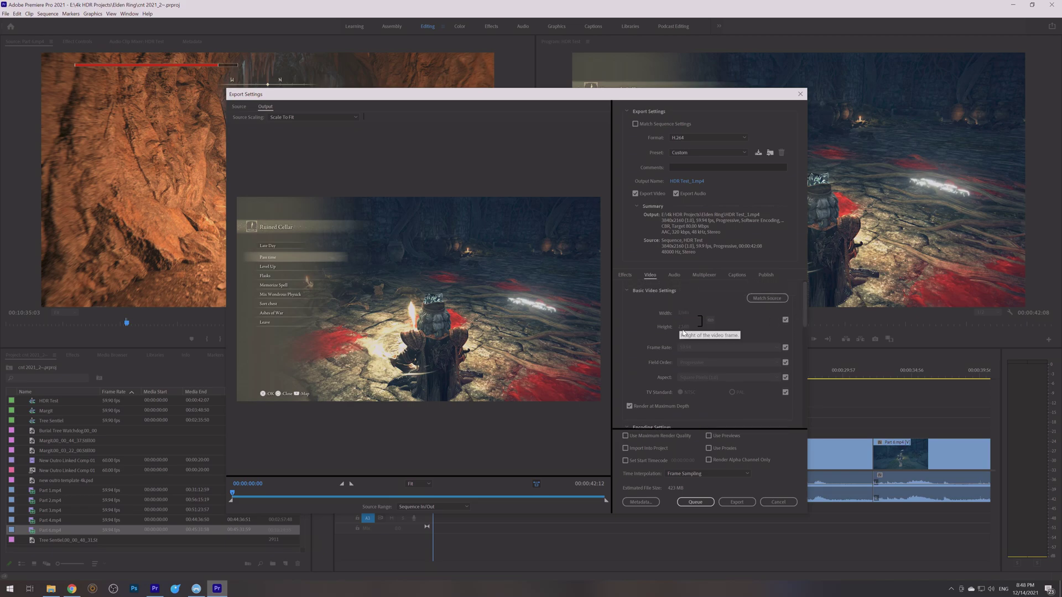
drag(805, 317, 807, 337)
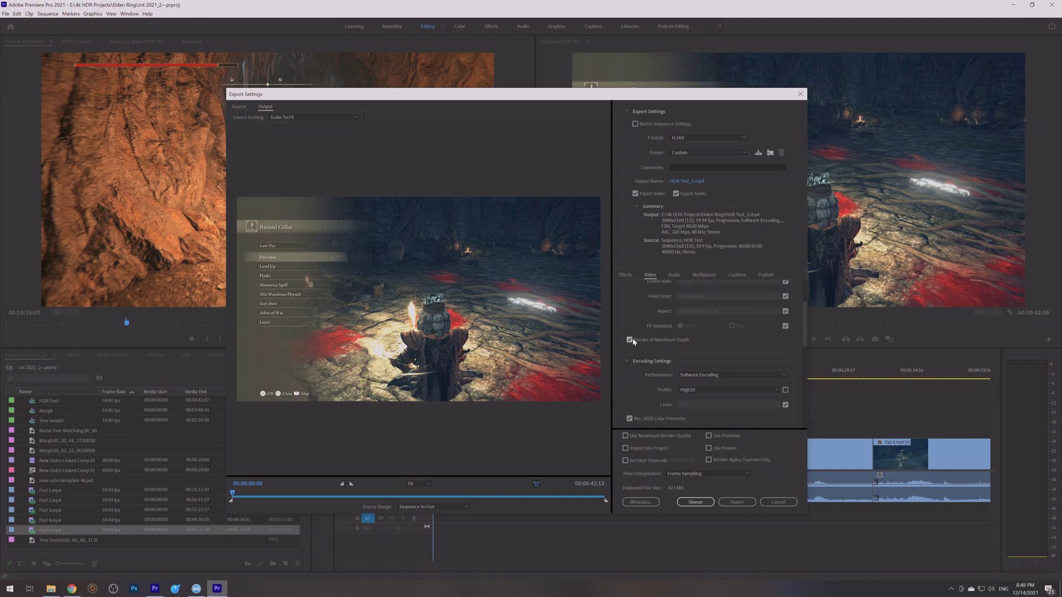
drag(804, 328, 805, 347)
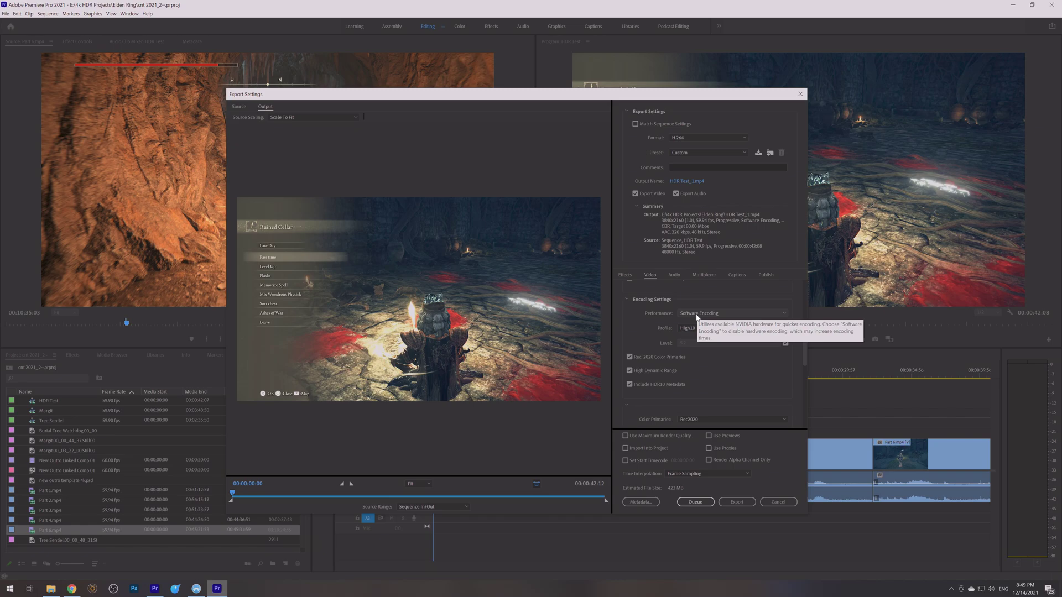
click(687, 332)
click(699, 364)
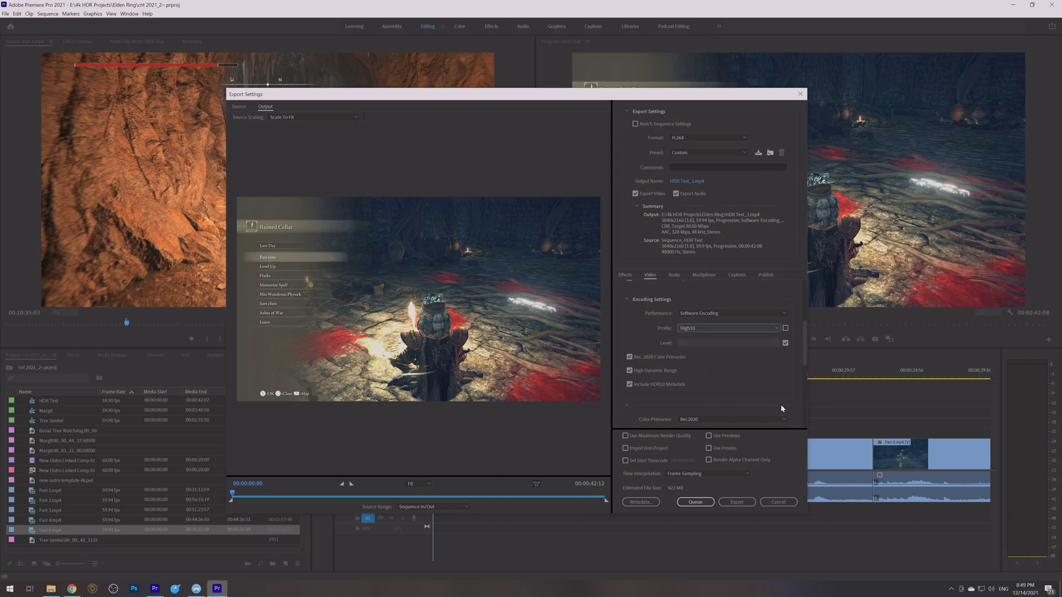
scroll(678, 352, down, 1)
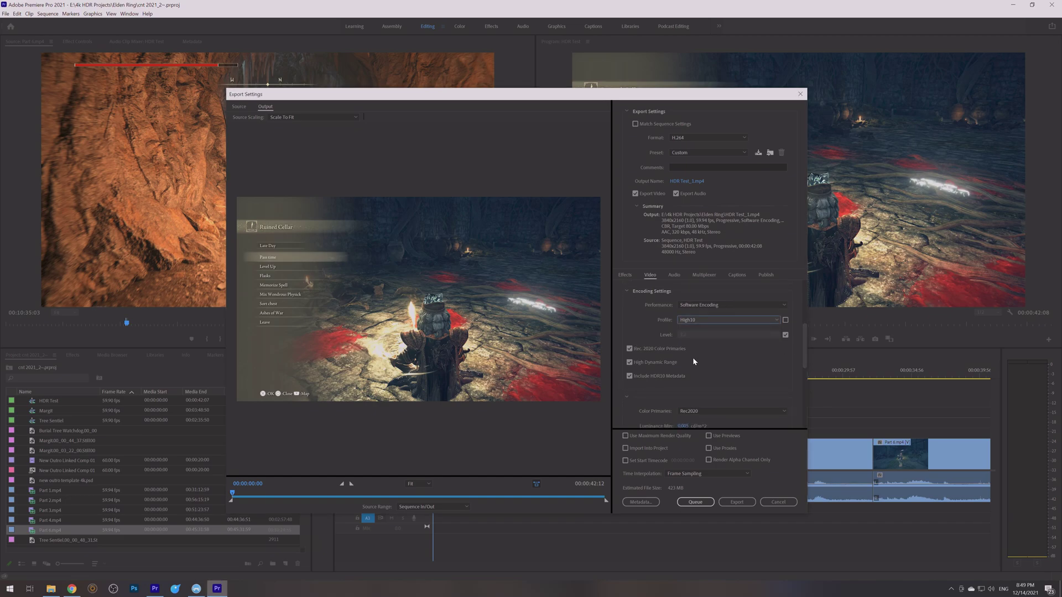
click(656, 376)
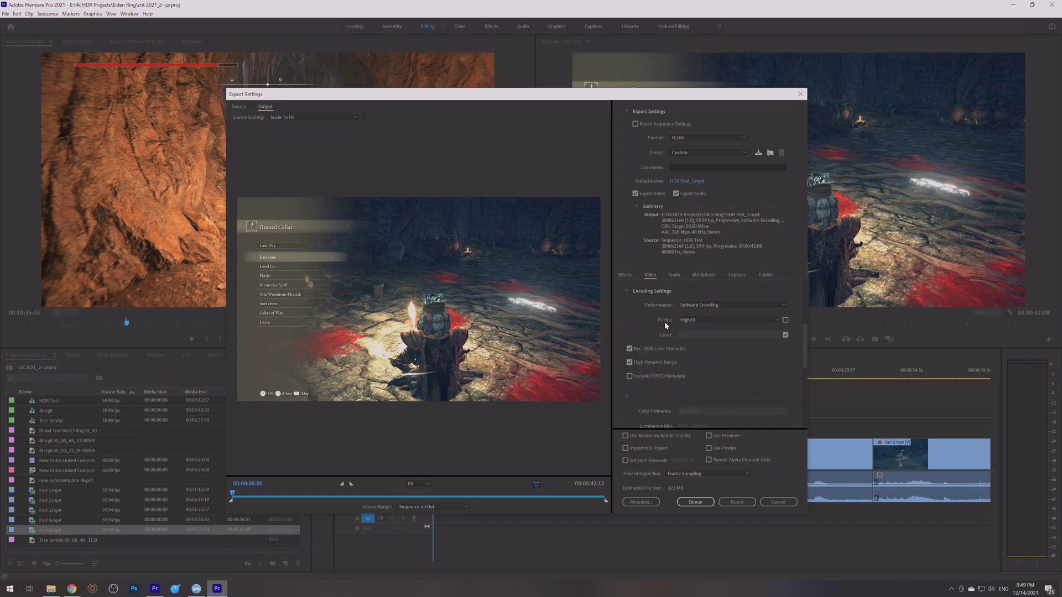
Step: Dismiss the 2021 export, switch to the Premiere Pro 2022 project and open media export settings for the Item in Fringefolk Hero's Grave sequence
click(778, 502)
click(154, 588)
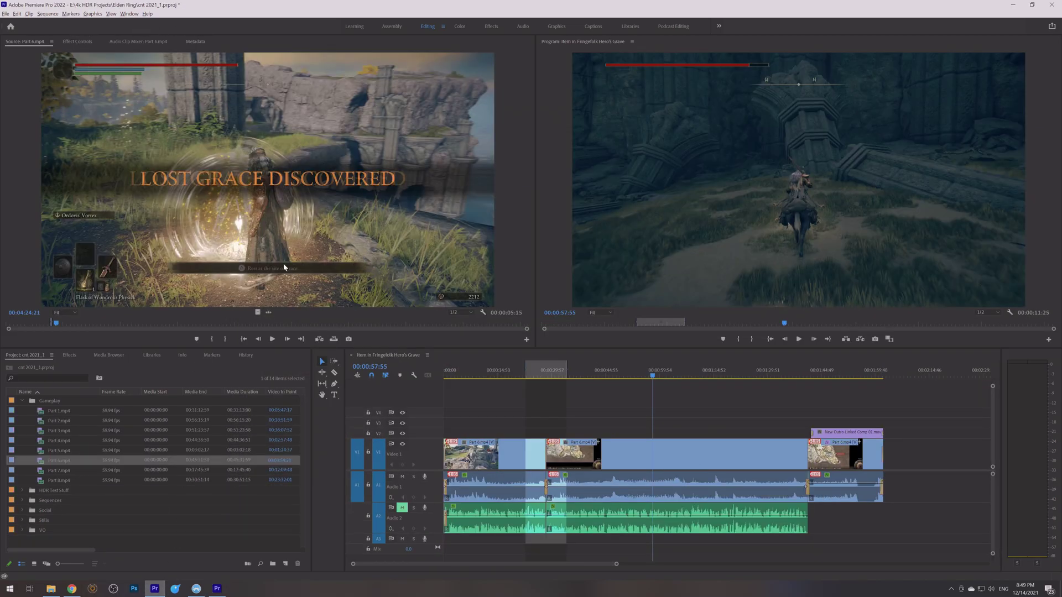
click(369, 355)
key(alt)
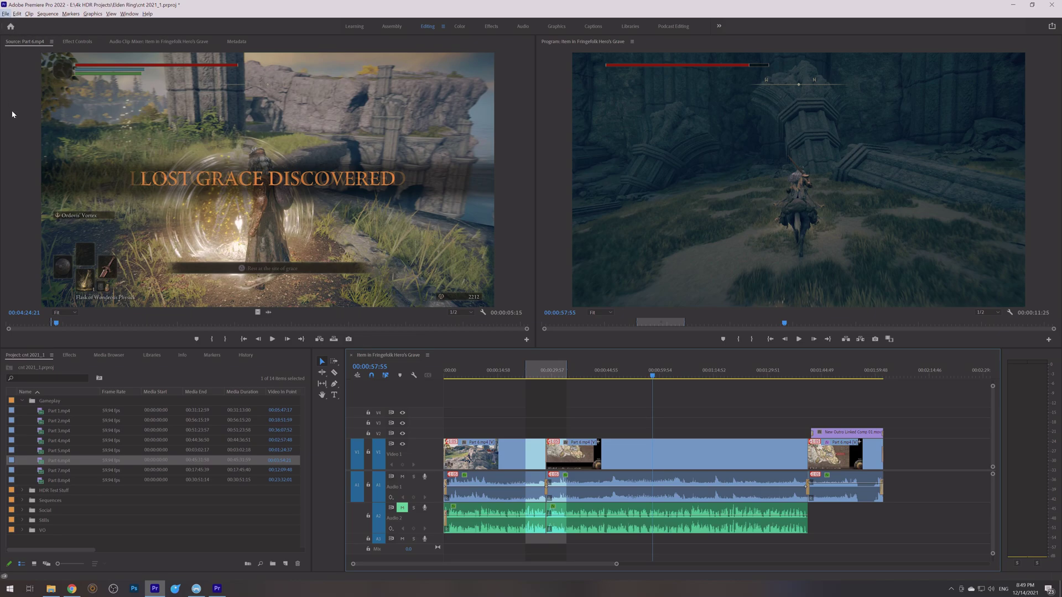
key(f)
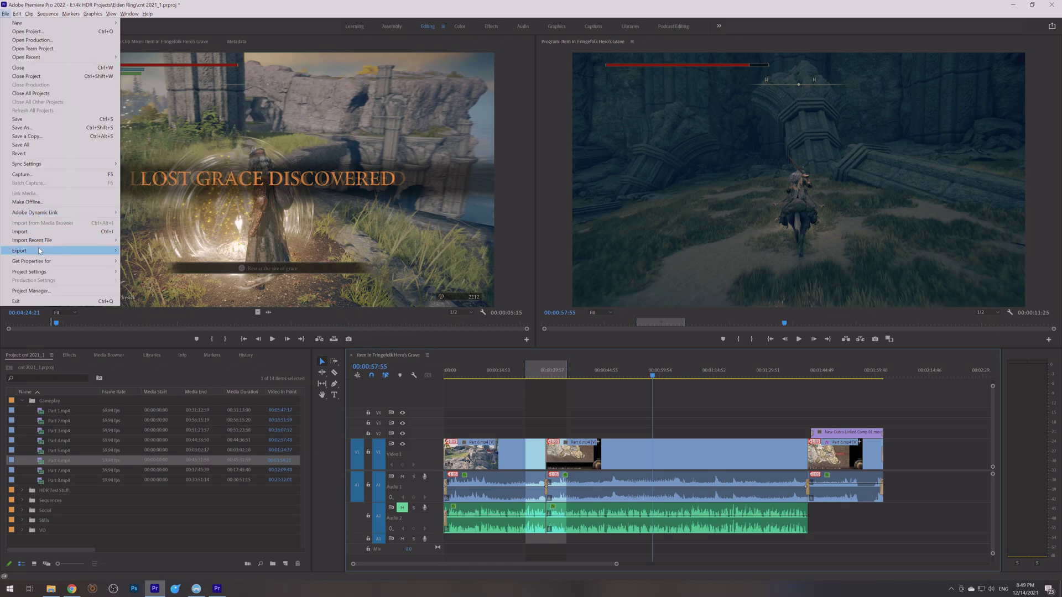
mouse_move(136, 252)
click(243, 250)
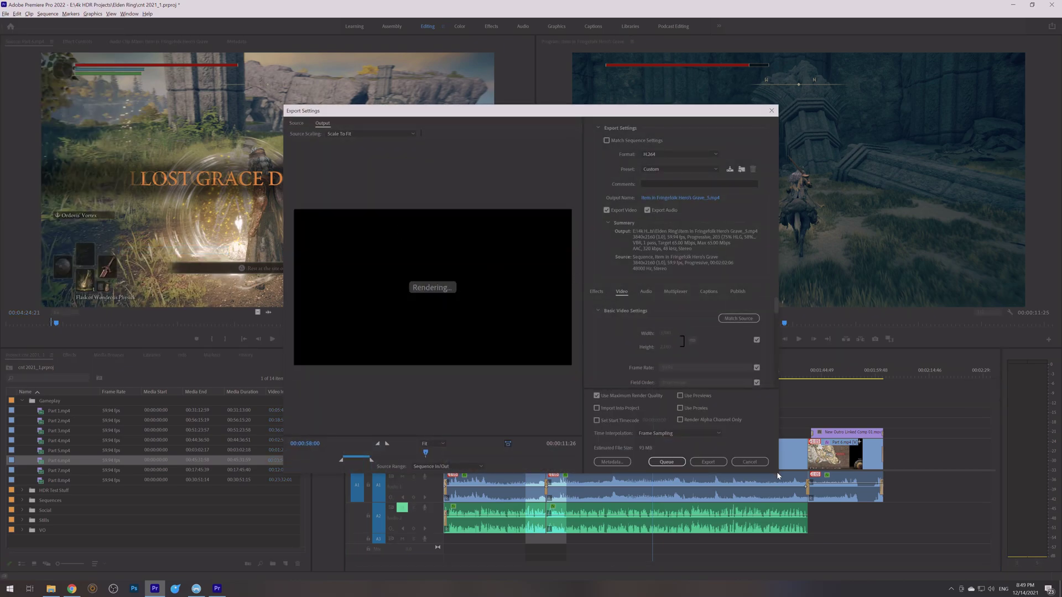
drag(840, 530, 862, 545)
drag(421, 113, 357, 60)
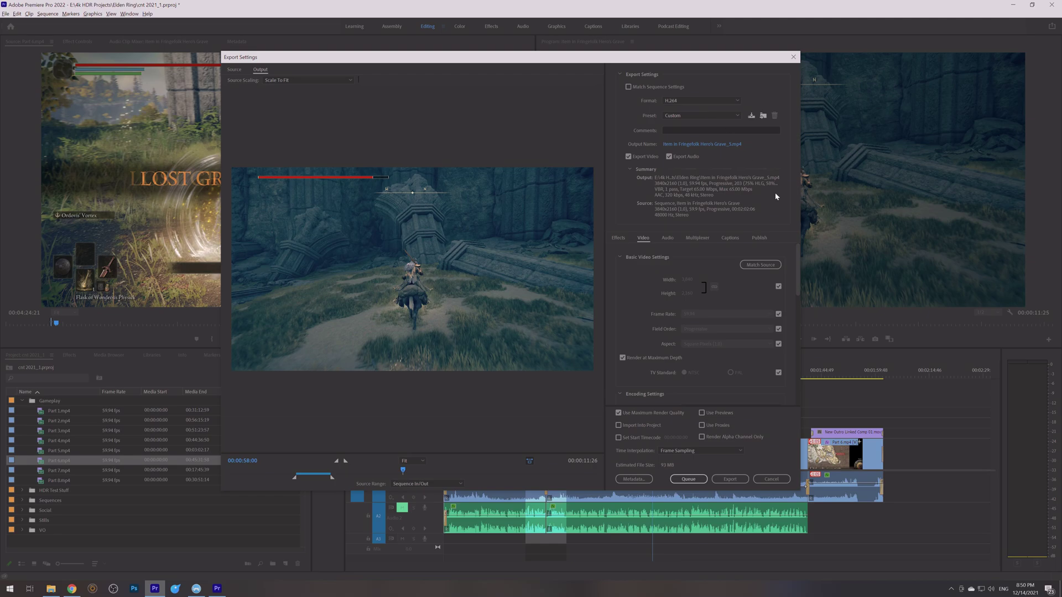
Step: Review the encoding profile and export color space options, keeping High10 and Rec. 2100 HLG, and dismiss the export settings
drag(799, 275, 799, 303)
scroll(799, 304, down, 1)
scroll(798, 303, down, 3)
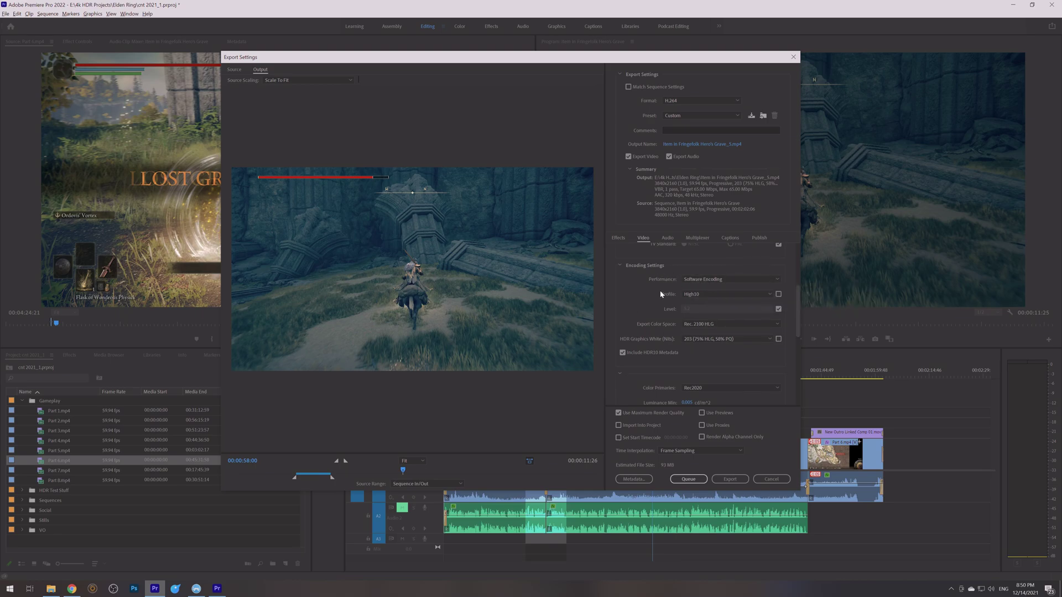
click(698, 299)
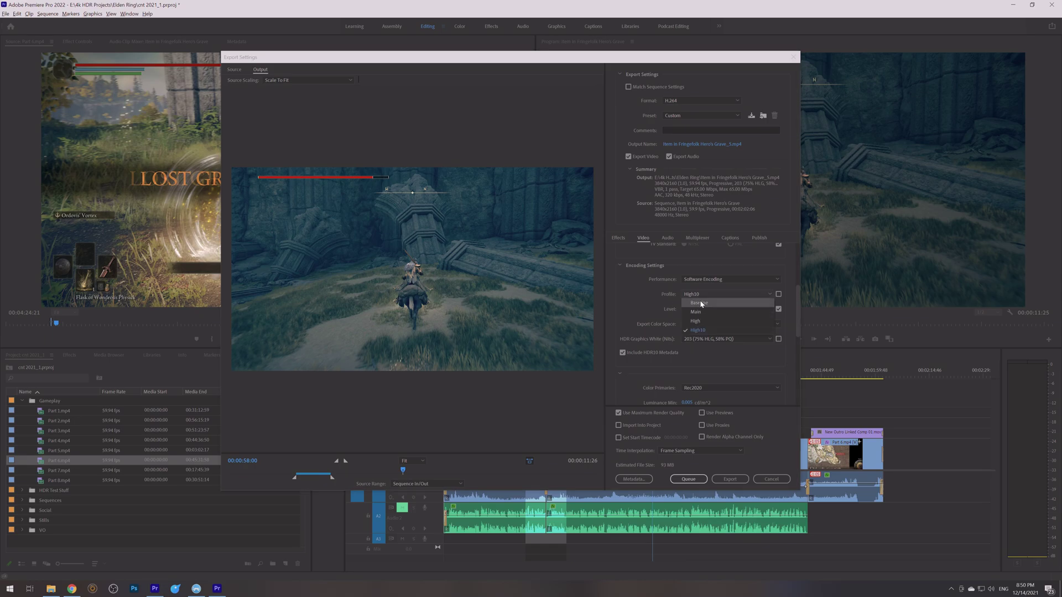
click(702, 330)
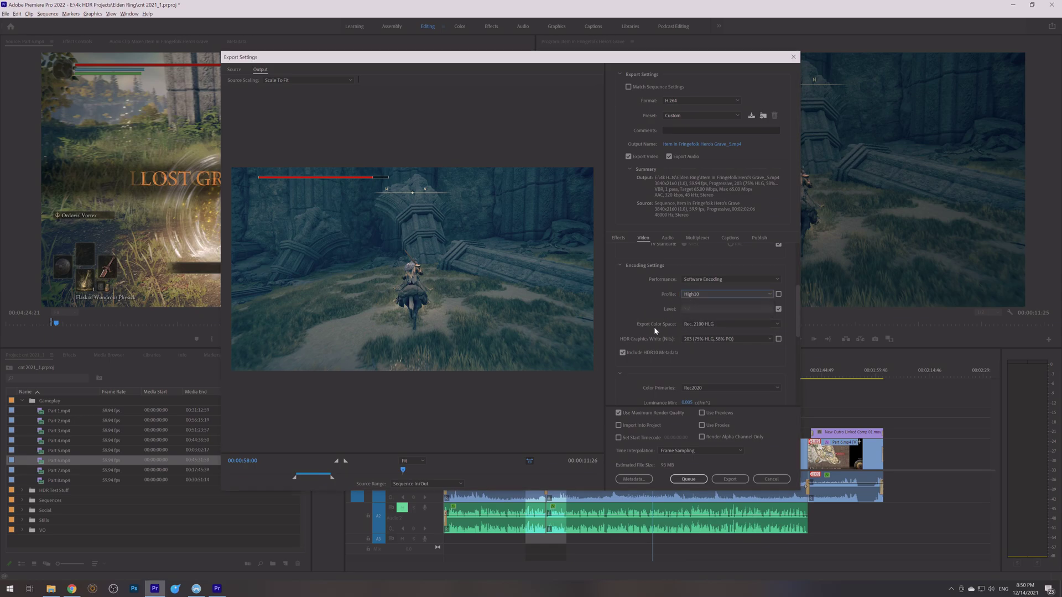
click(721, 325)
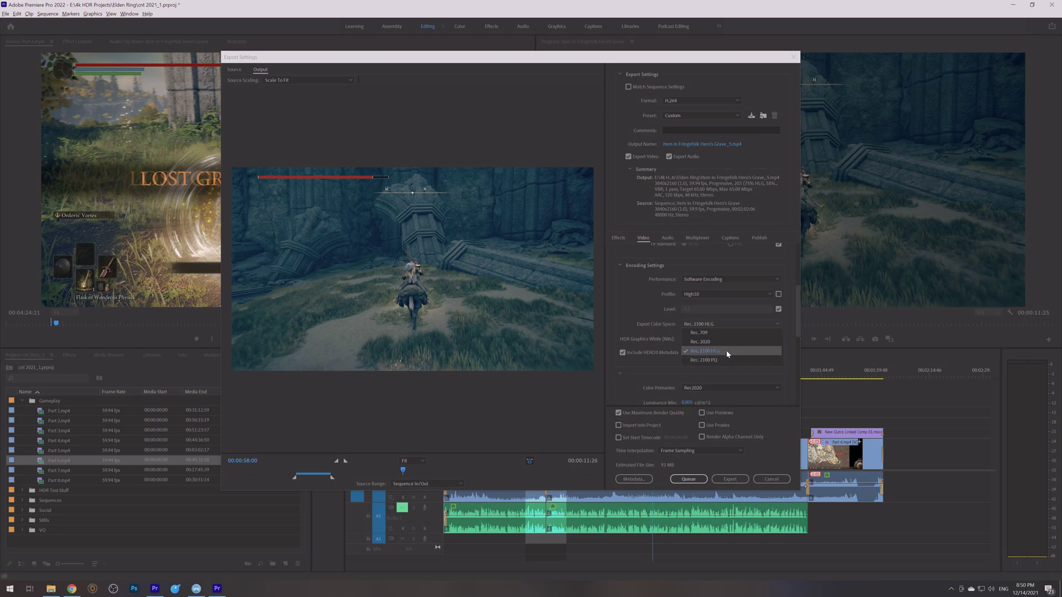
click(728, 351)
click(772, 479)
Step: Inspect the properties of the Part 6.mp4 gameplay clip, checking its color space
click(41, 463)
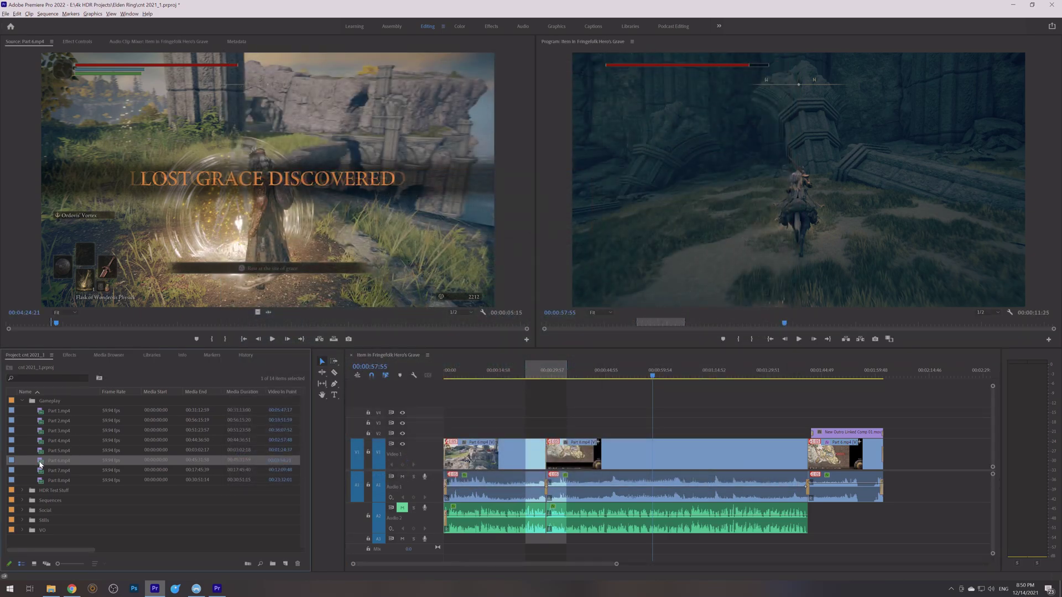
right_click(40, 464)
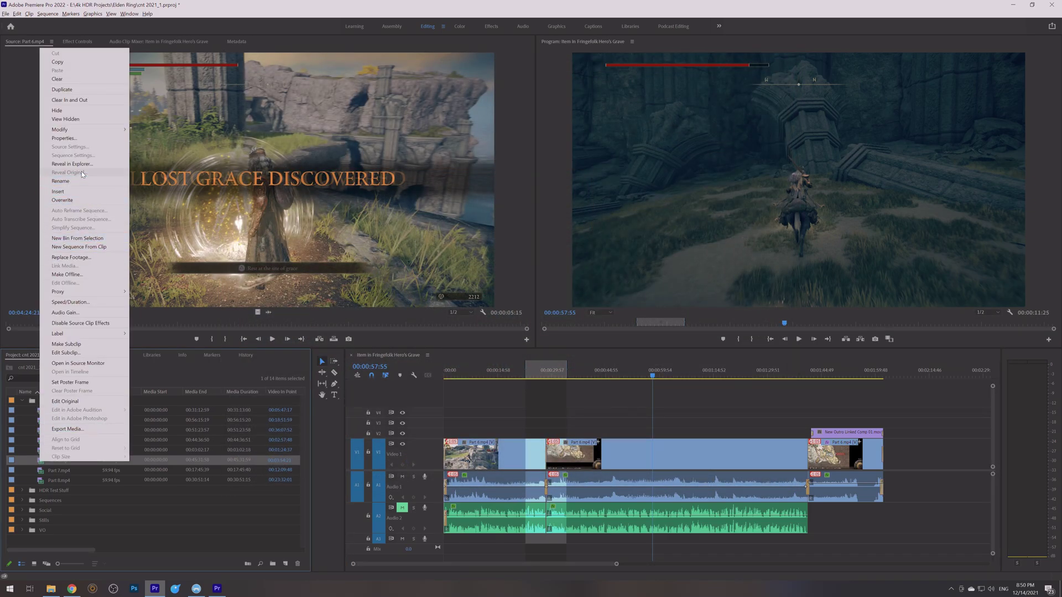
click(67, 137)
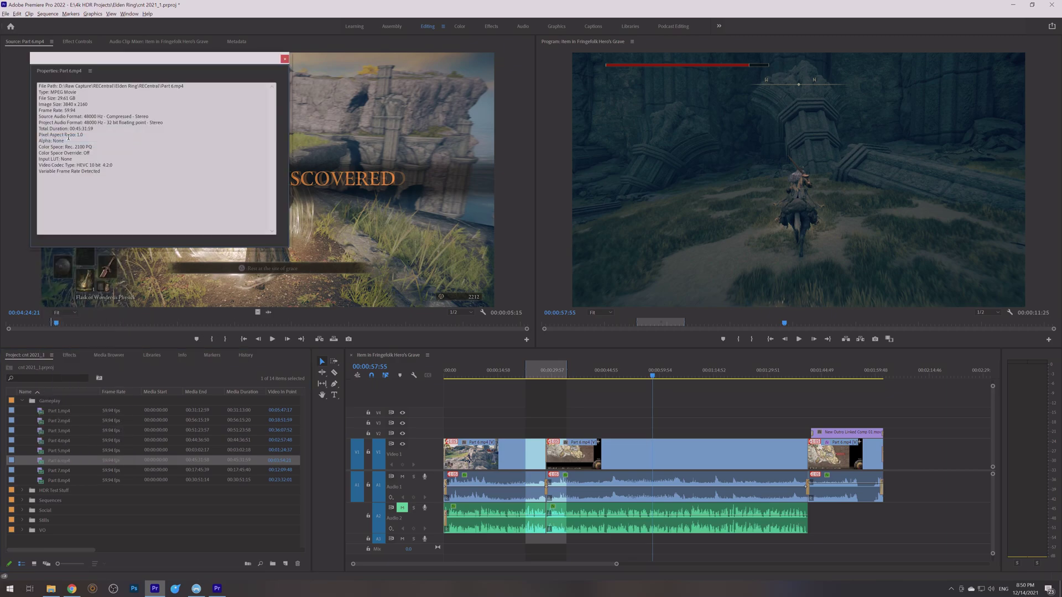
drag(92, 146, 39, 148)
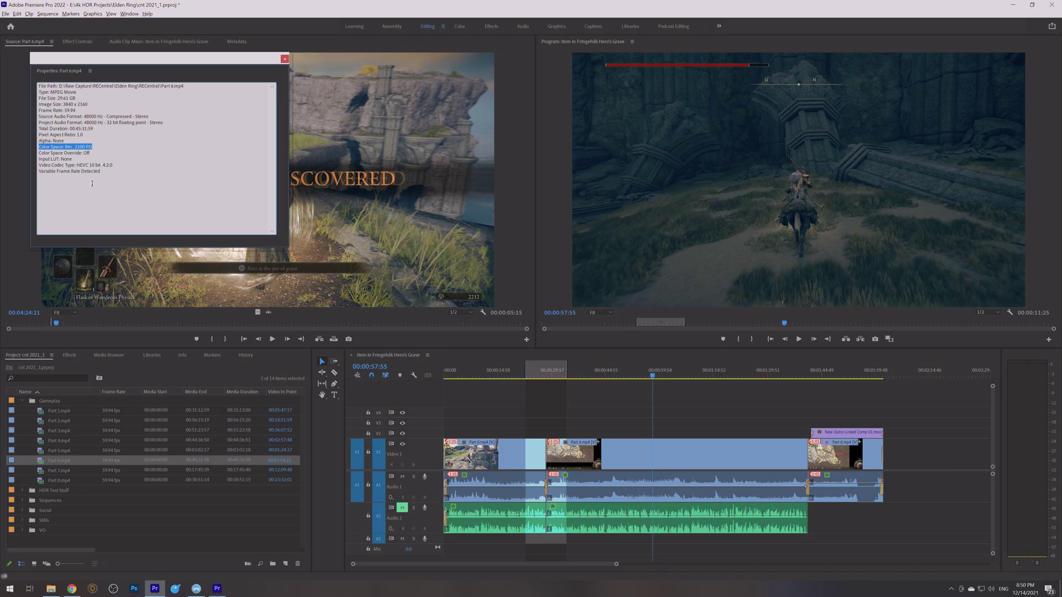
click(283, 57)
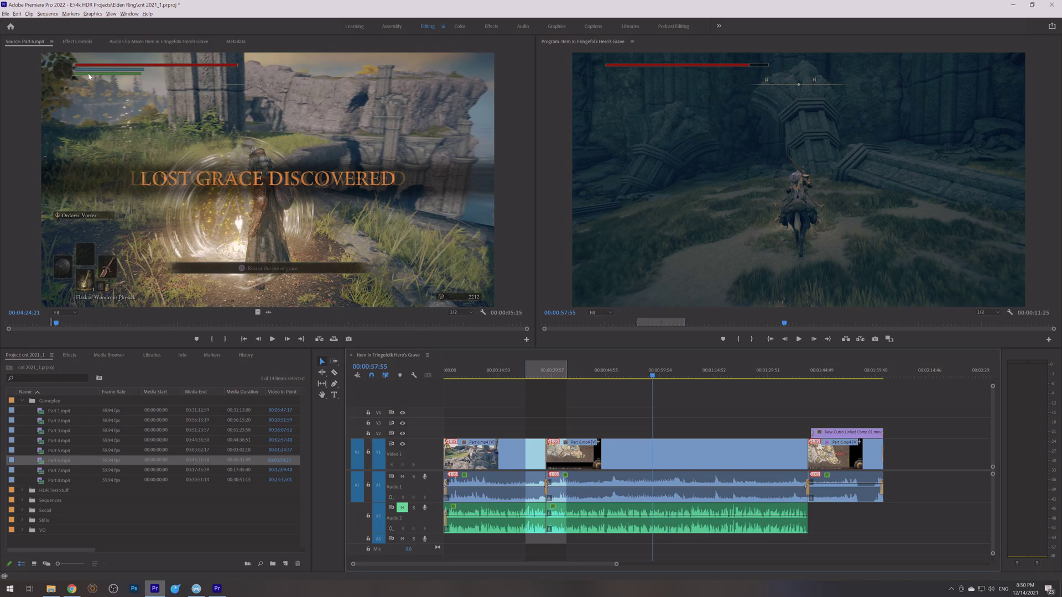
Step: Reopen the sequence's media export settings and review the HDR graphics white options, keeping 203 (75% HLG, 58% PQ)
click(5, 13)
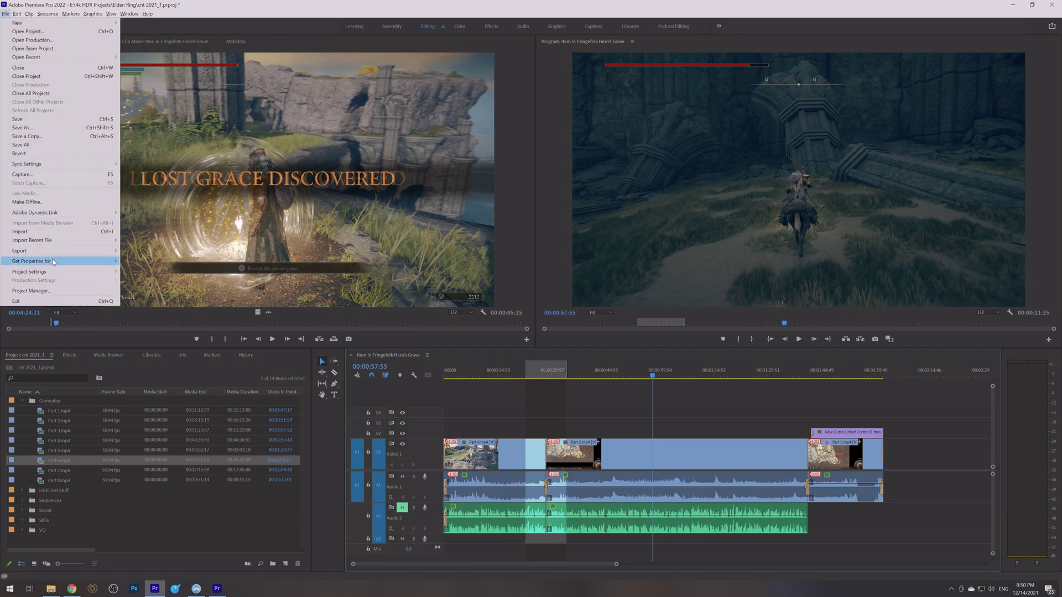
key(Escape)
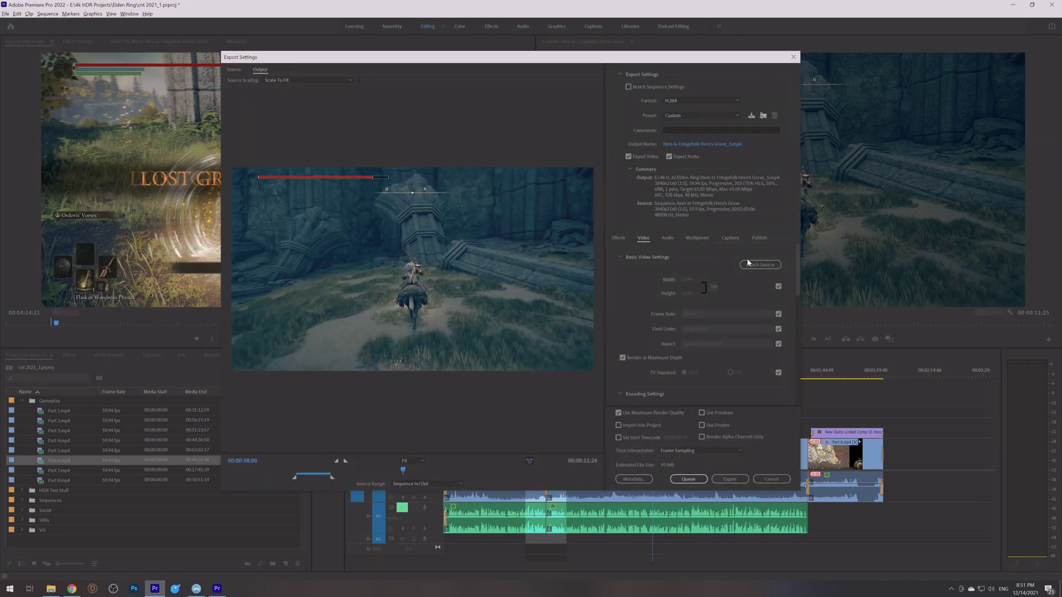
scroll(794, 317, down, 3)
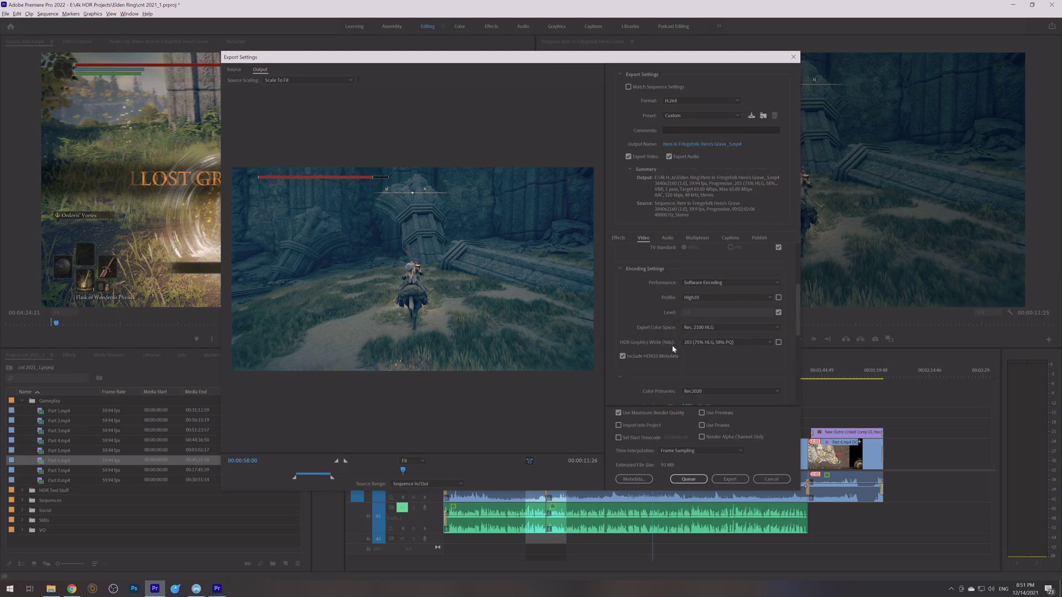
drag(798, 330, 799, 336)
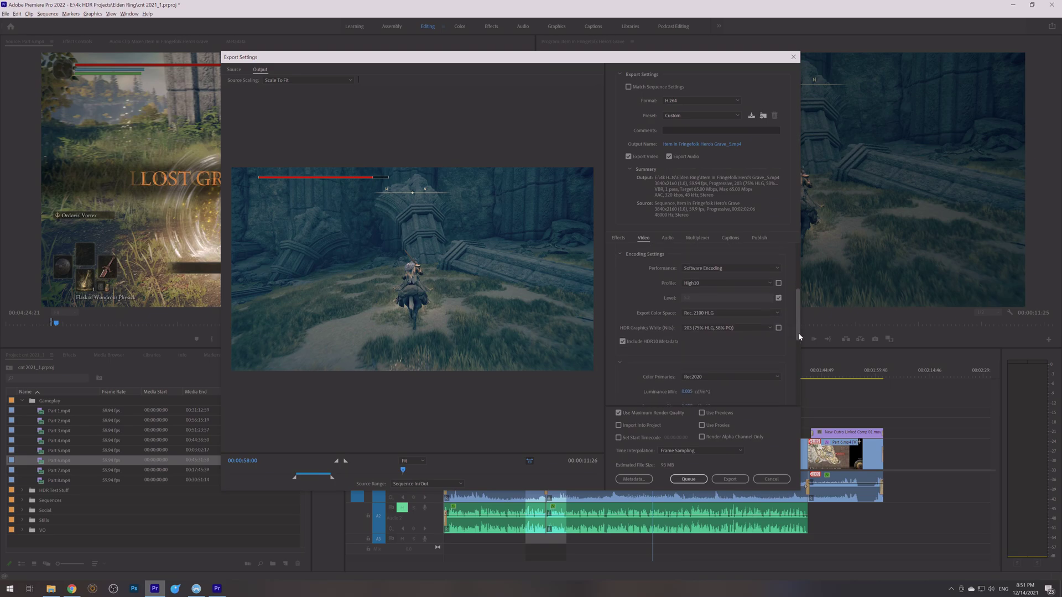
click(761, 328)
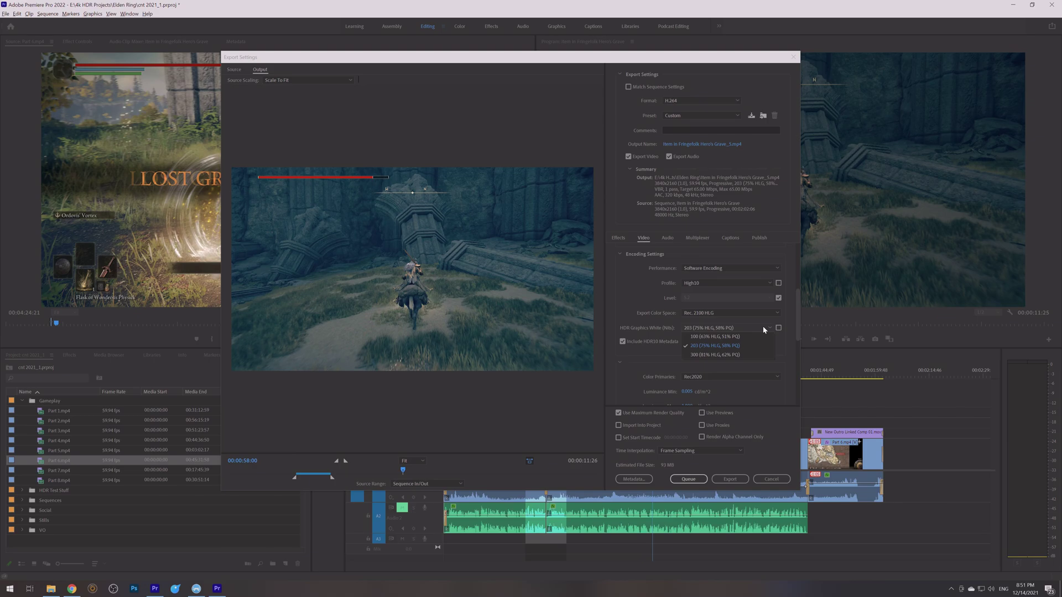
click(713, 345)
Step: Review the HDR10 metadata settings, keeping the metadata included and the color primaries at Rec2020
scroll(799, 320, down, 2)
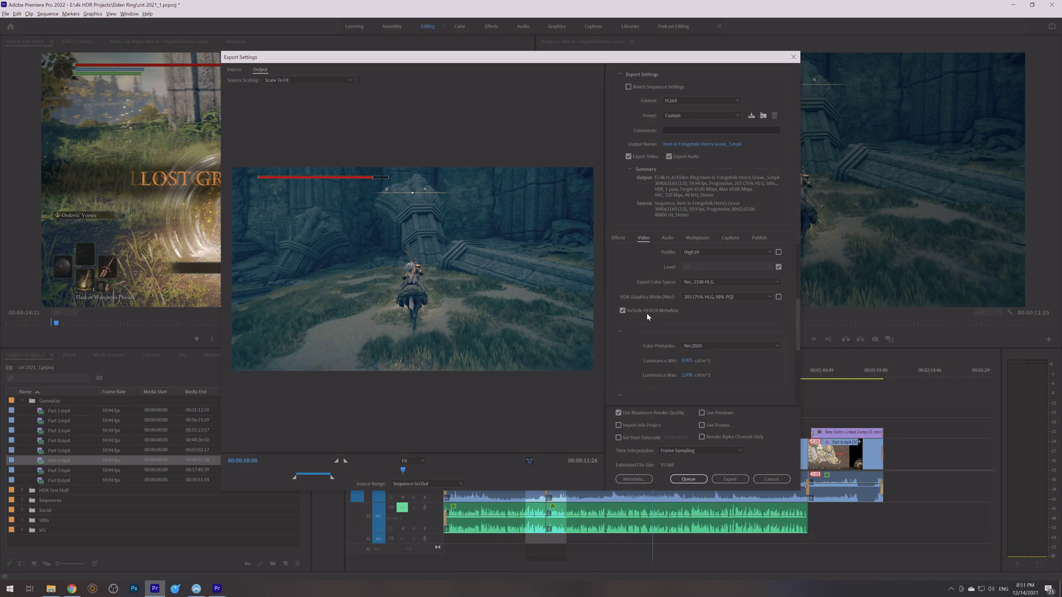
scroll(801, 343, down, 2)
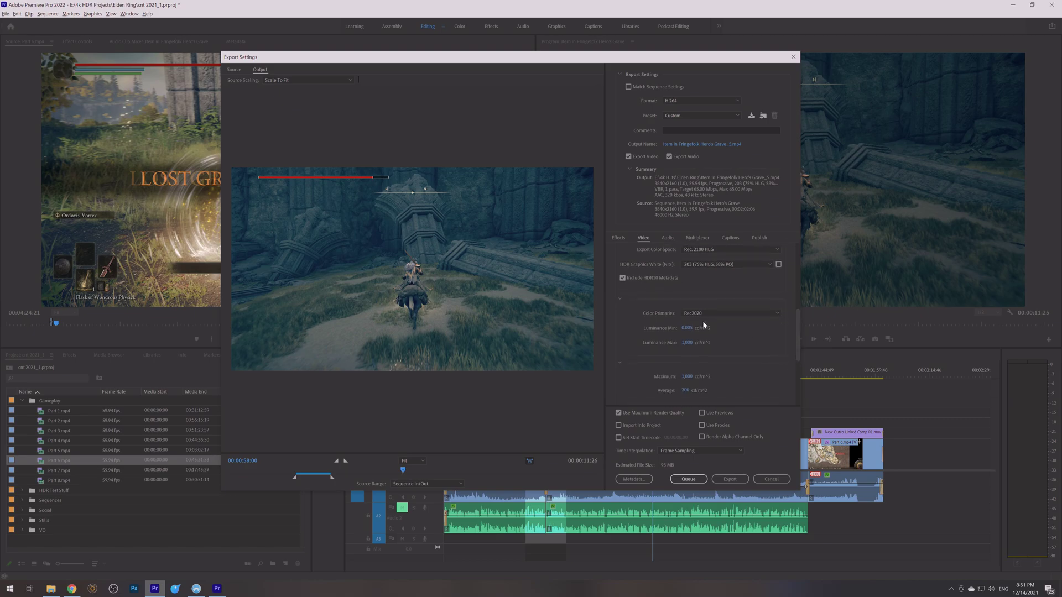
click(623, 278)
key(space)
click(775, 319)
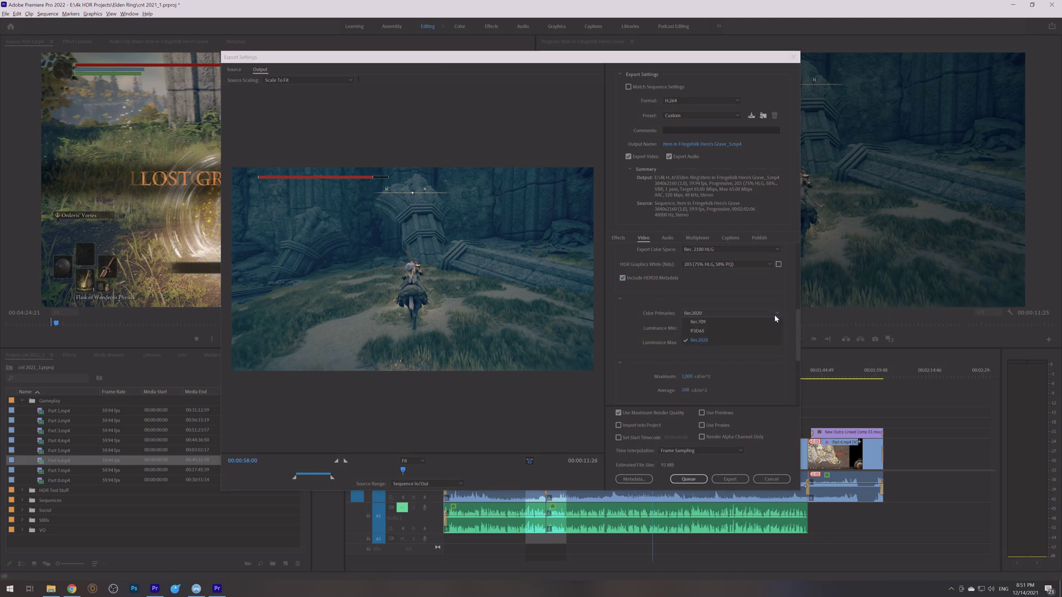
click(714, 341)
Step: Set the bitrate encoding to CBR with a target bitrate of 85 Mbps, and cancel the export
scroll(799, 331, up, 5)
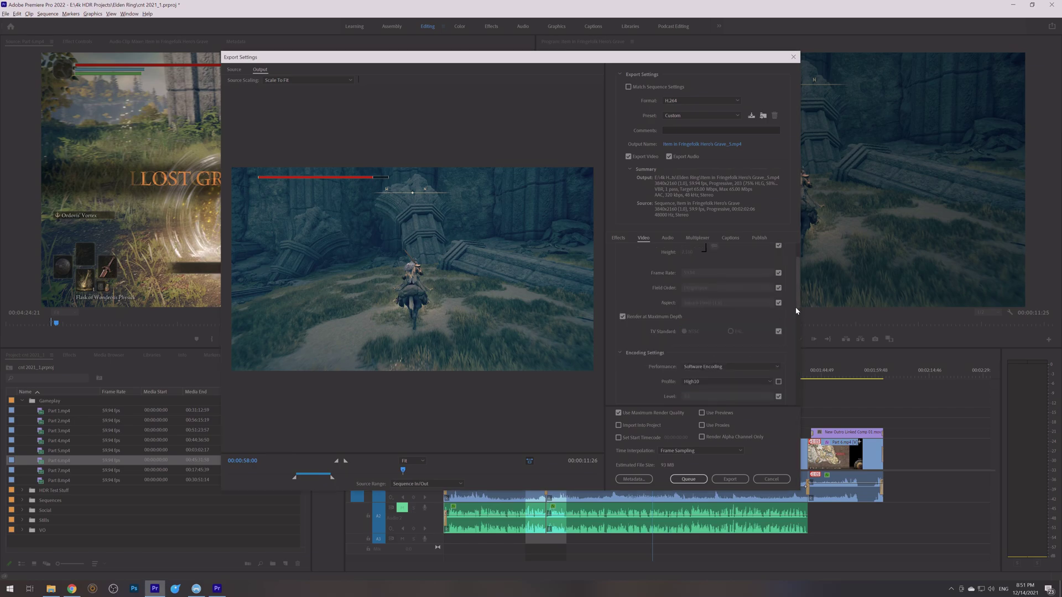
scroll(798, 303, down, 5)
click(730, 304)
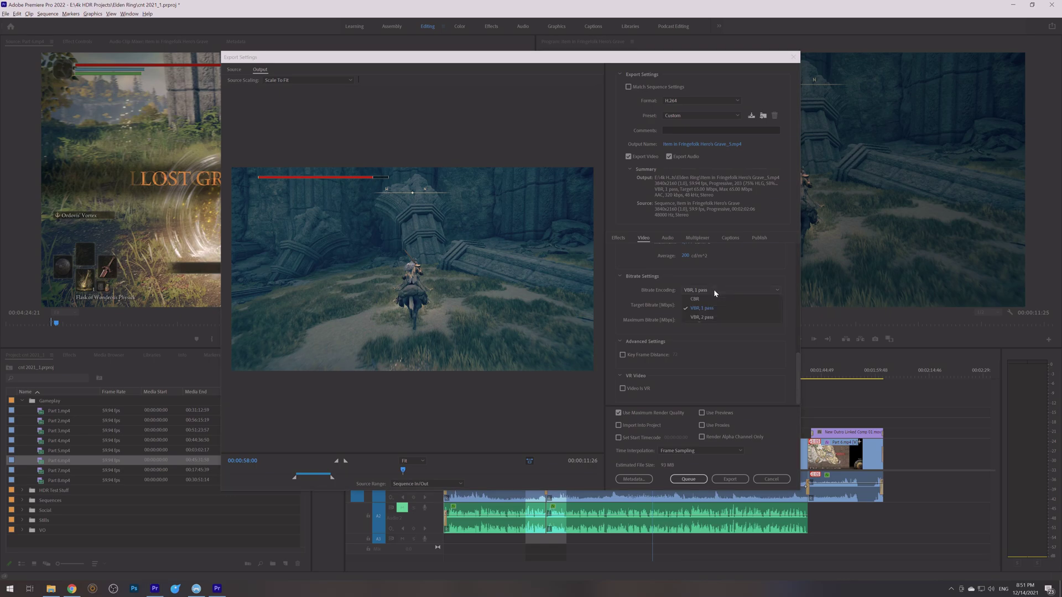
click(712, 293)
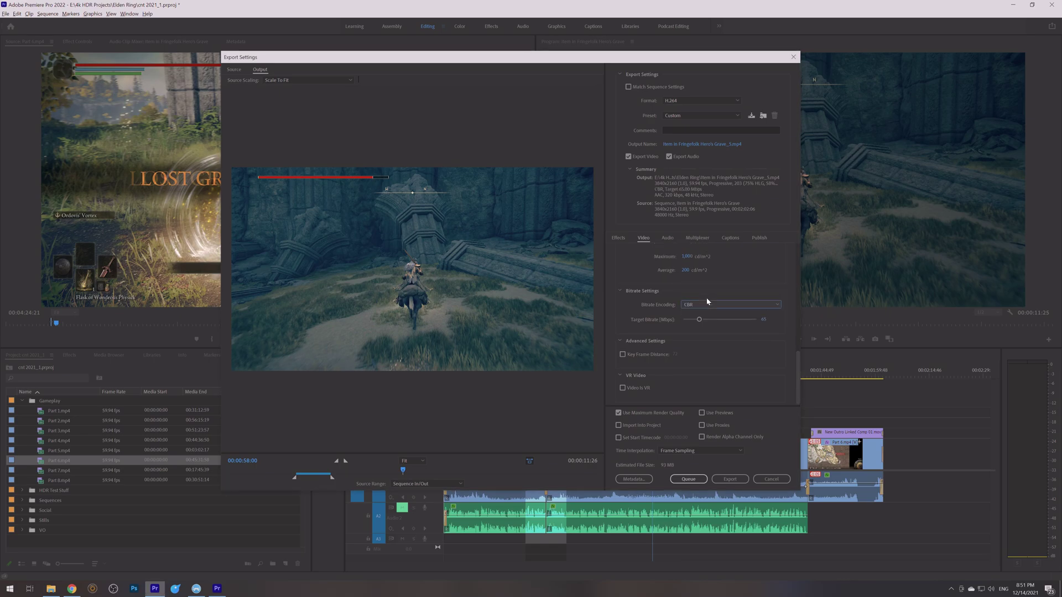
click(763, 319)
text(8)
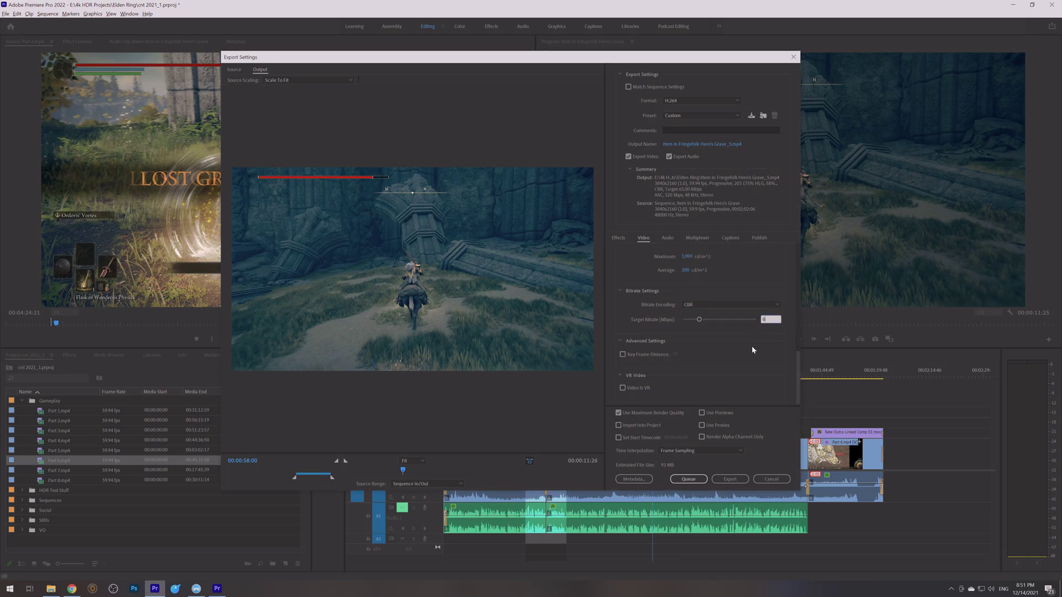
text(5)
key(Return)
click(717, 305)
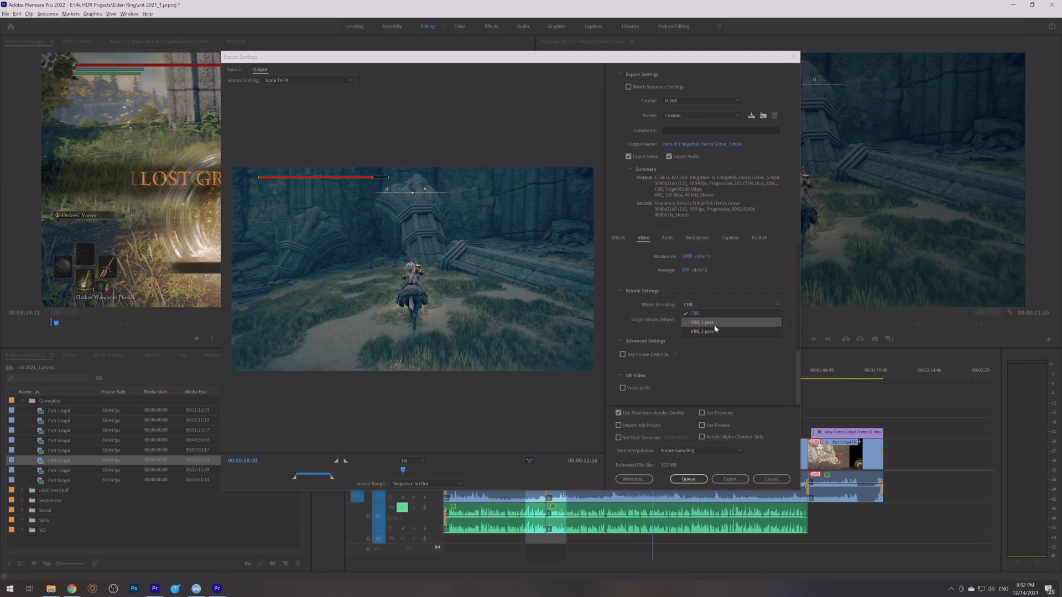
click(707, 314)
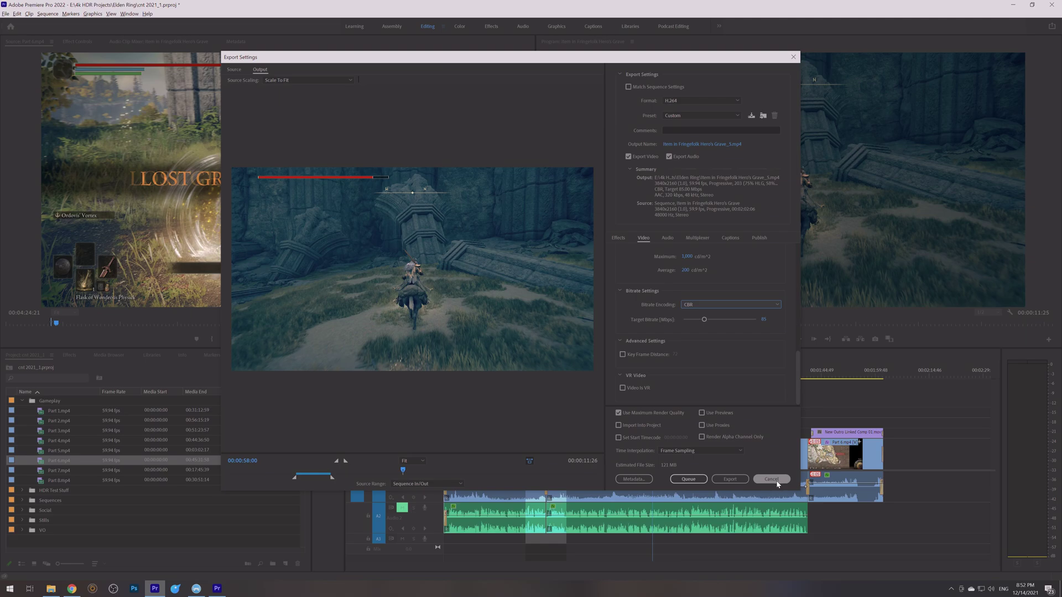
drag(800, 384, 803, 323)
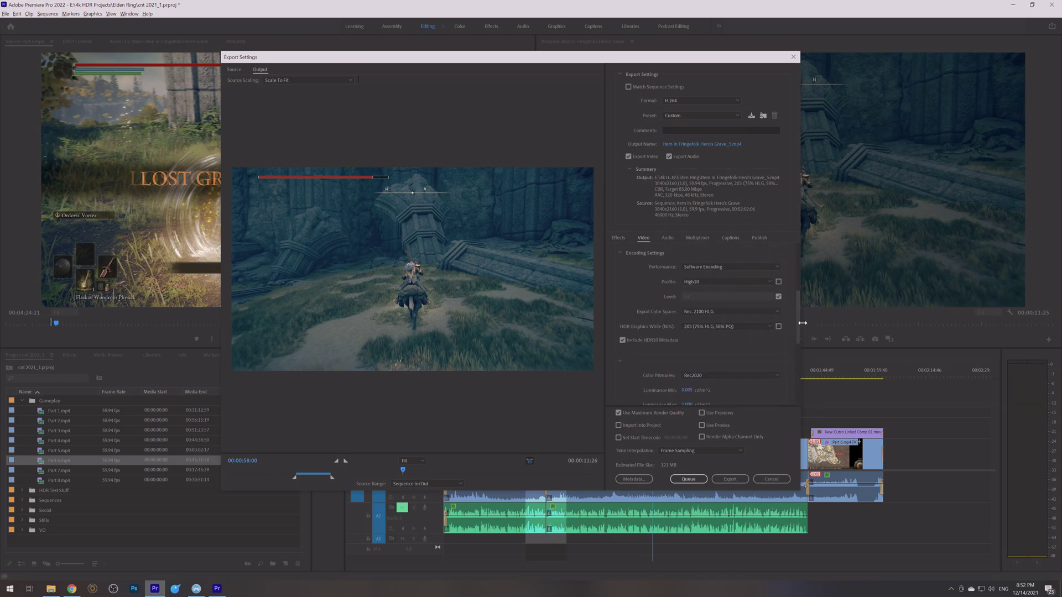
click(769, 480)
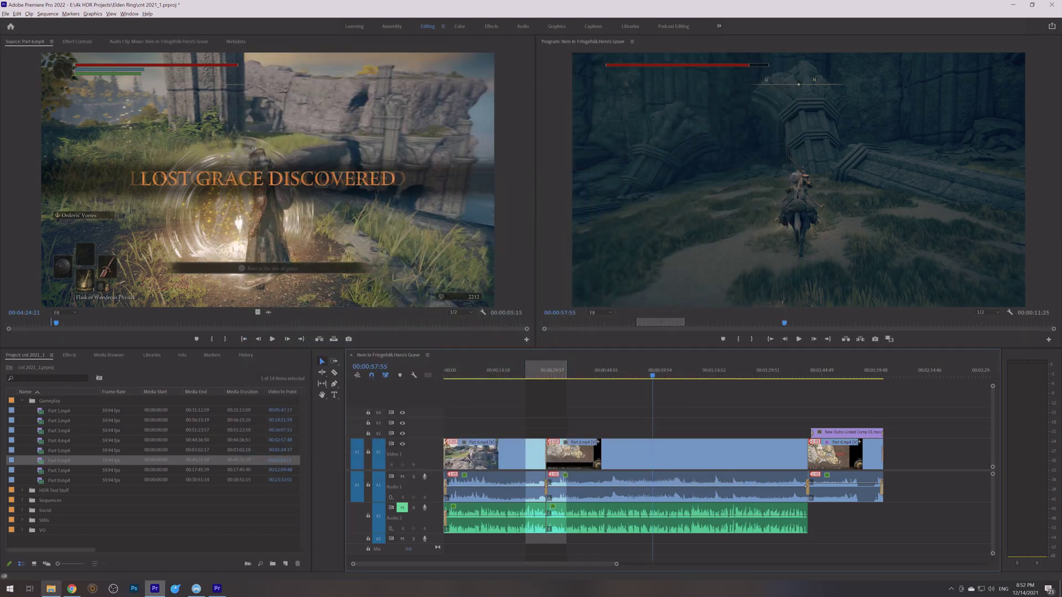
Step: Switch to YouTube Studio in Chrome, open the HDR Shadow Test PQ upload on YouTube and mute its playback
click(67, 591)
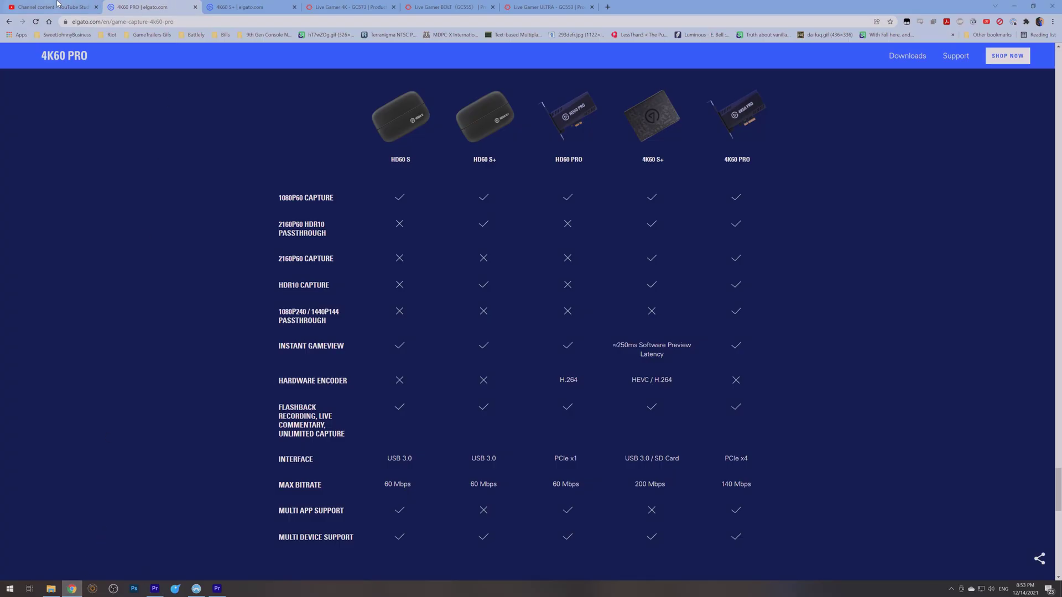
click(55, 7)
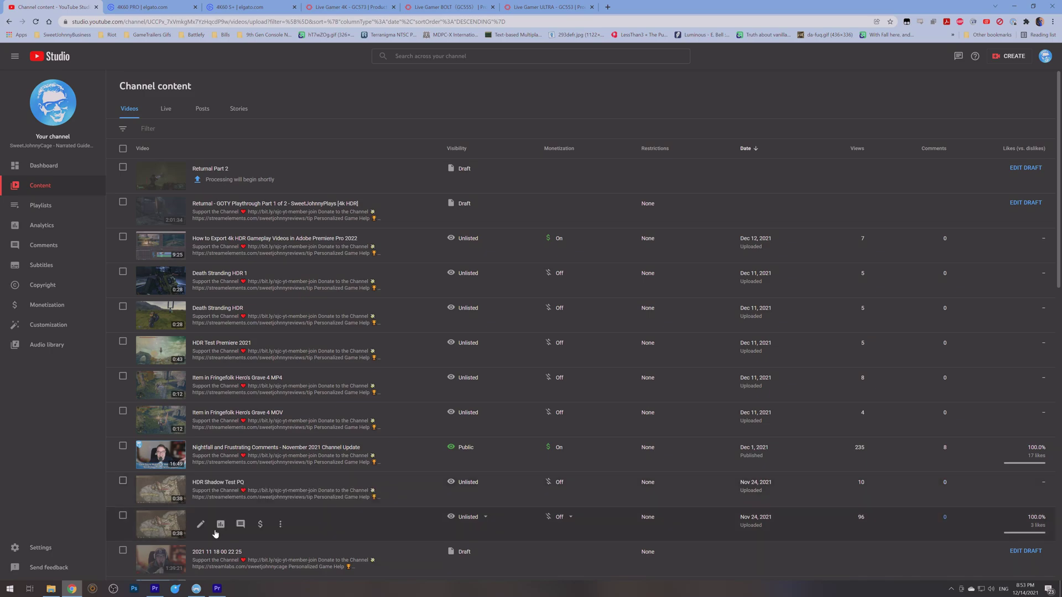
scroll(262, 498, down, 1)
scroll(262, 496, down, 3)
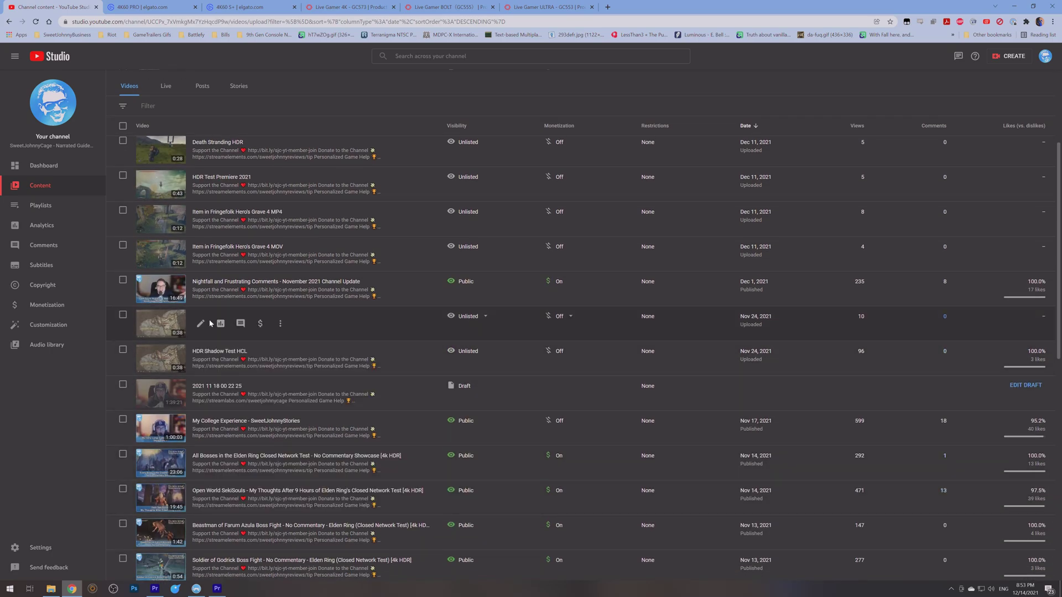
click(278, 326)
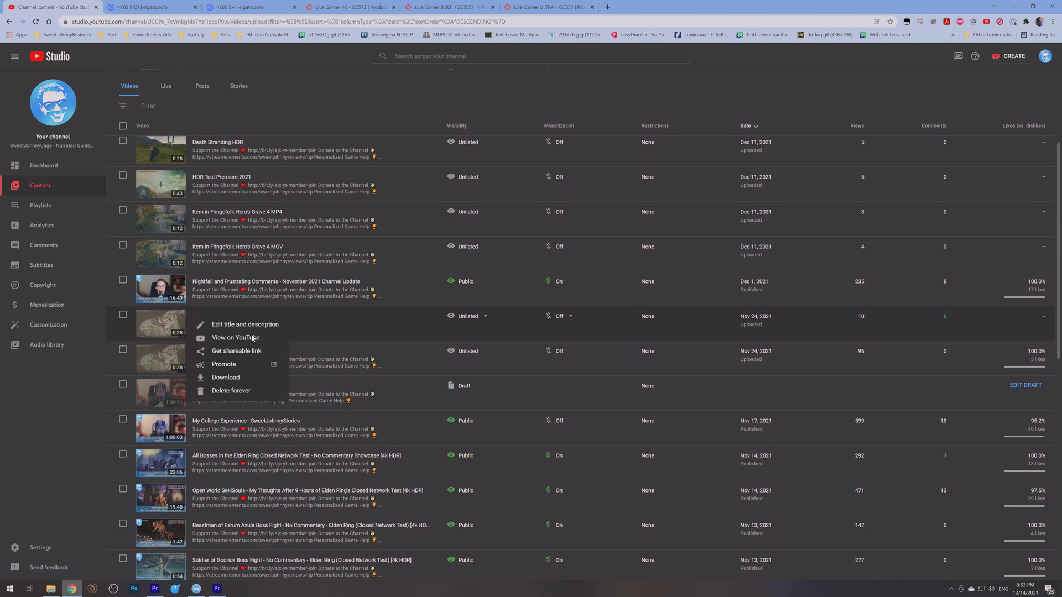
click(271, 339)
click(228, 365)
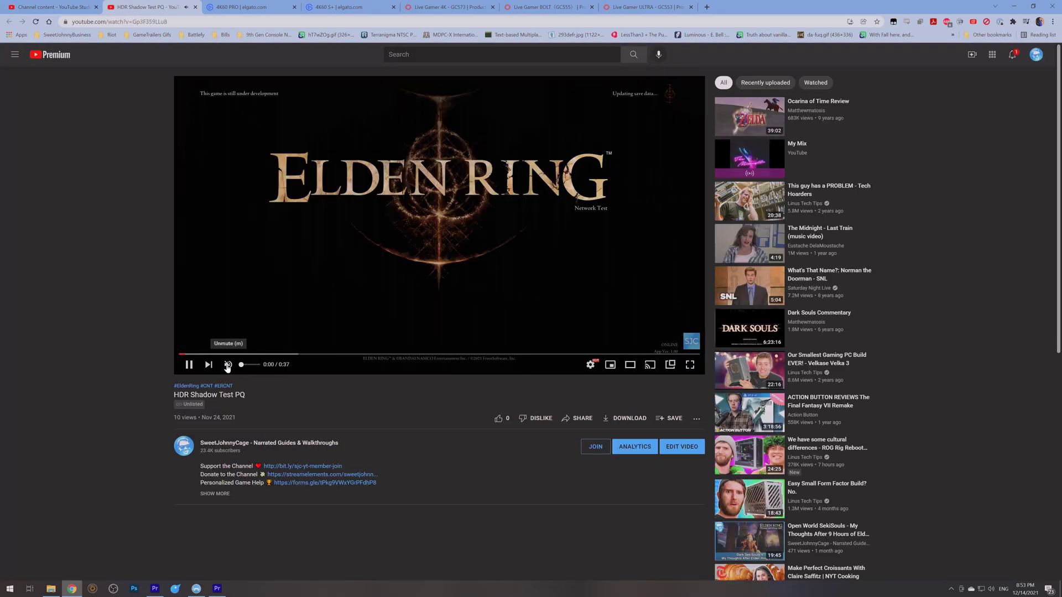
Step: View the HDR Shadow Test PQ video full screen, skip ahead to the map scene, pause at 0:14 and exit full screen
click(689, 365)
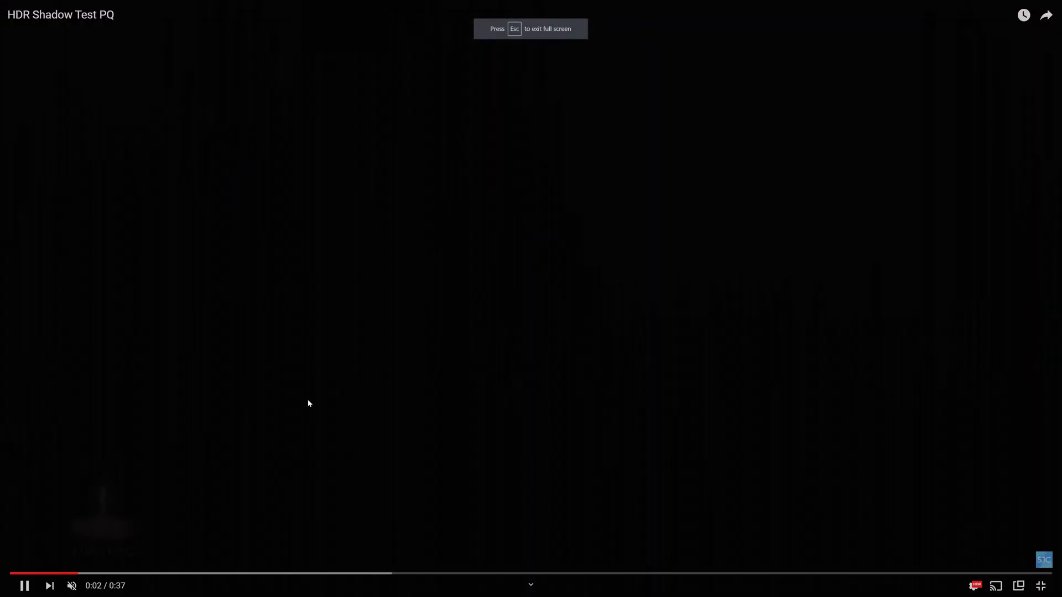
click(218, 573)
click(275, 573)
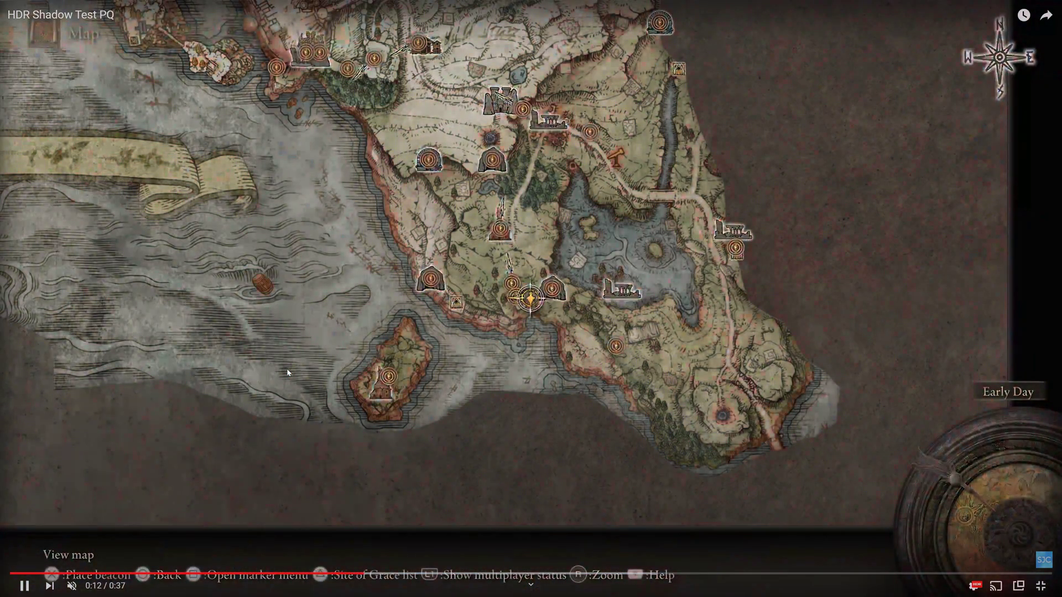
click(287, 368)
click(353, 573)
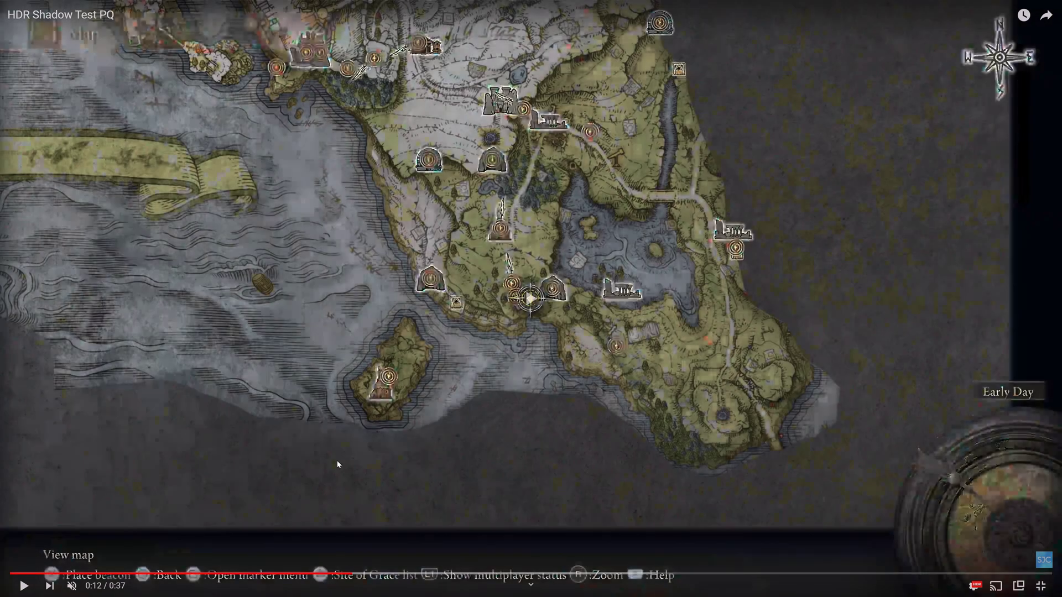
click(337, 461)
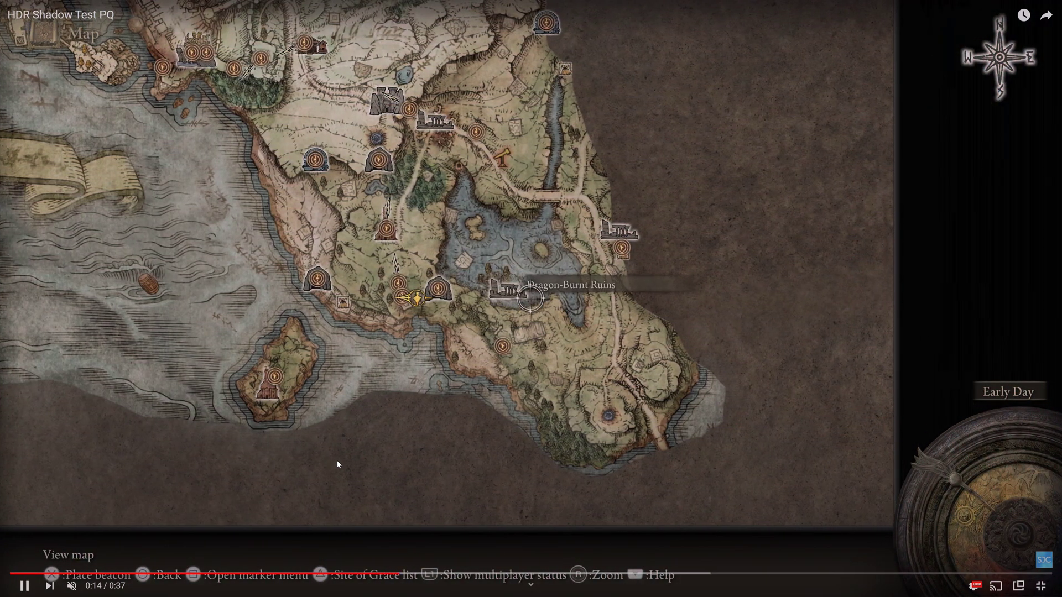
click(337, 464)
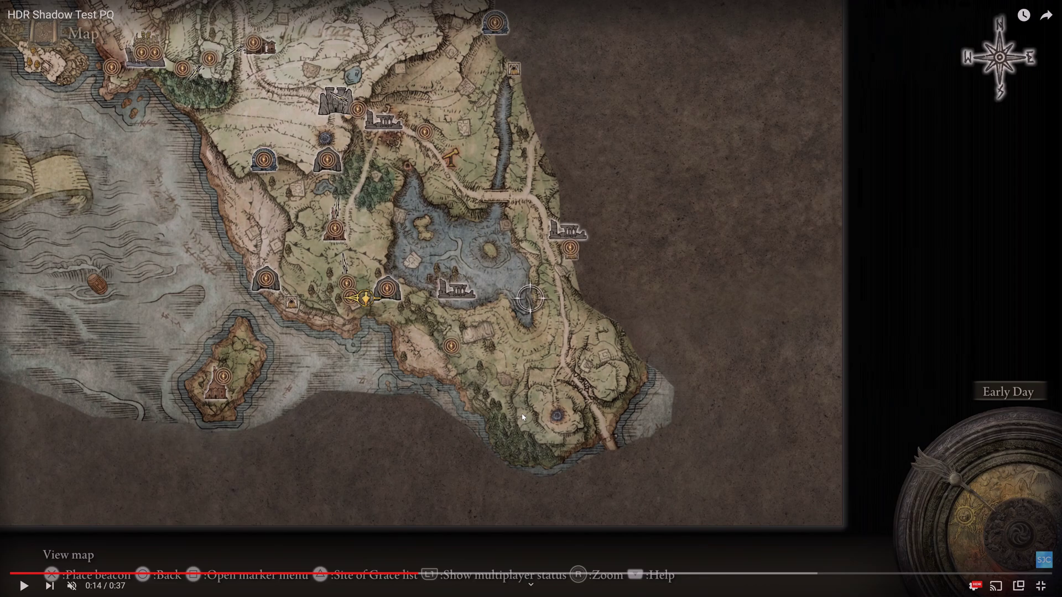
key(Escape)
Step: Return to the channel content list and open the HDR Shadow Test HCL upload on YouTube
click(39, 7)
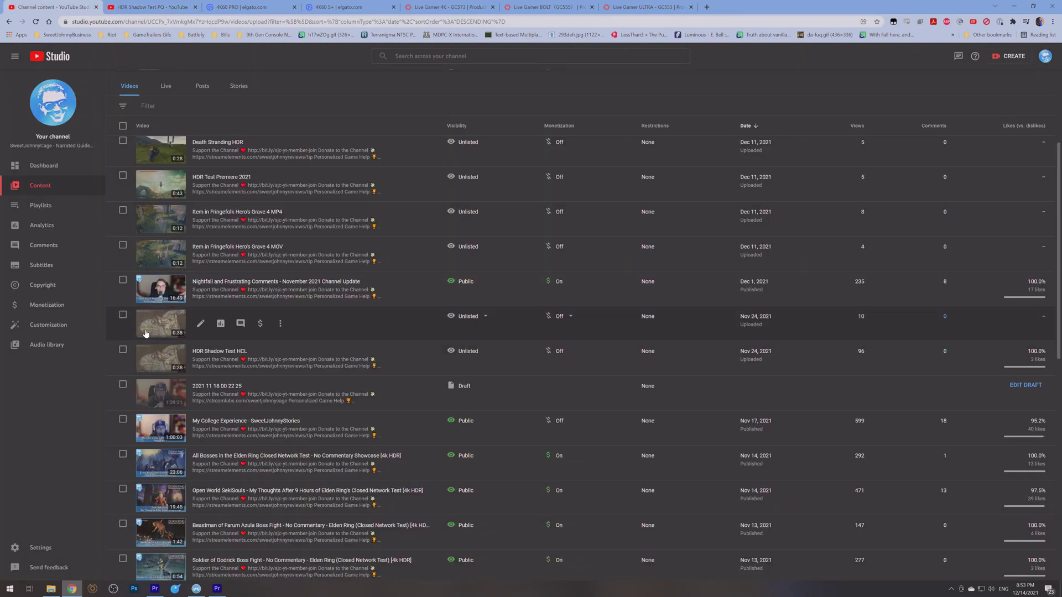
click(280, 358)
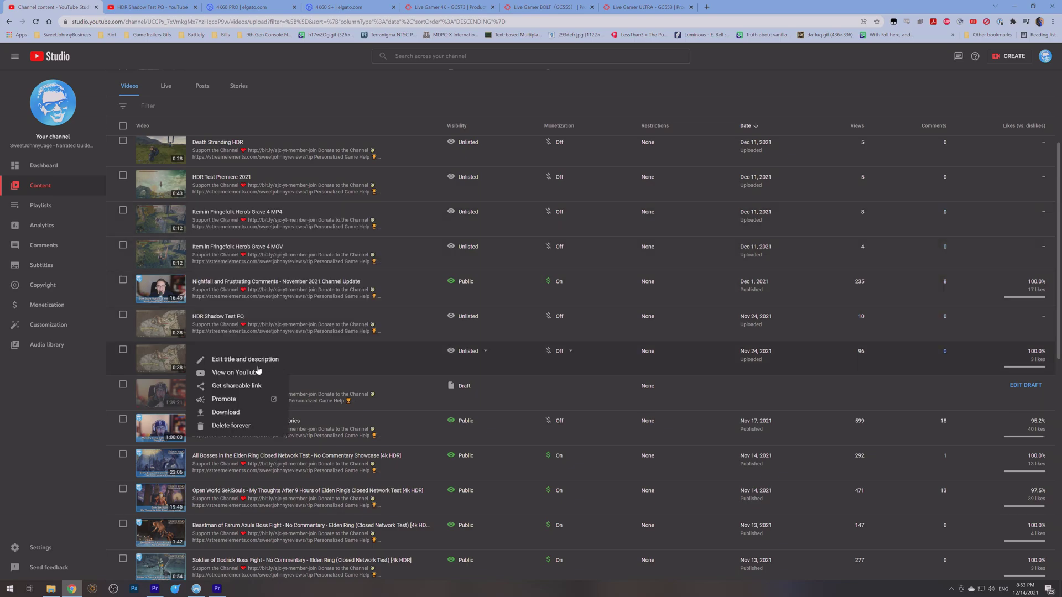
click(257, 373)
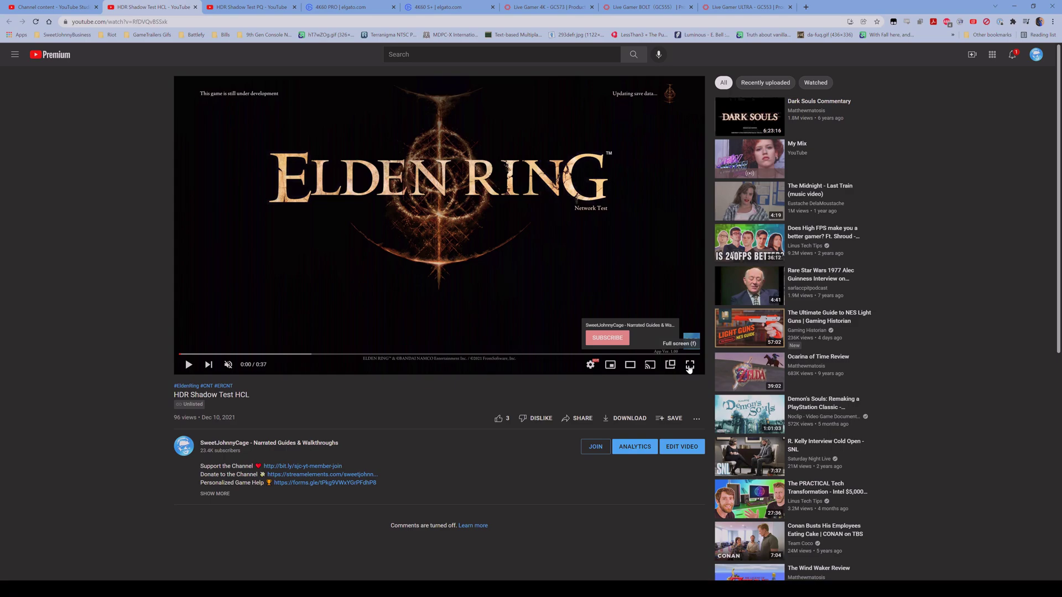
Step: View the HDR Shadow Test HCL video full screen, skip to the map scene, pause at 0:15 and exit full screen
click(690, 364)
click(204, 319)
click(207, 574)
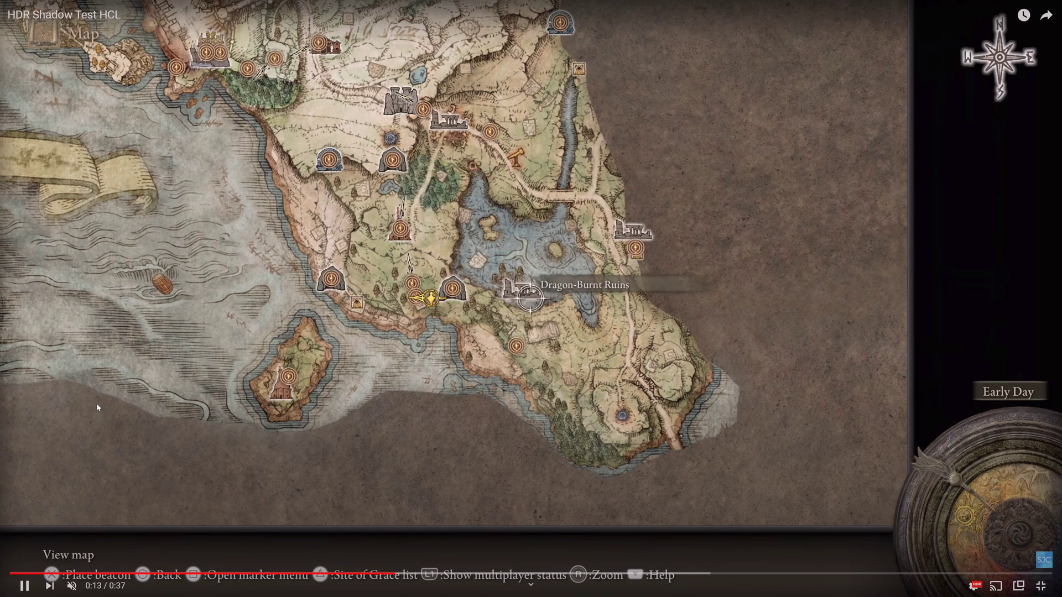
click(97, 407)
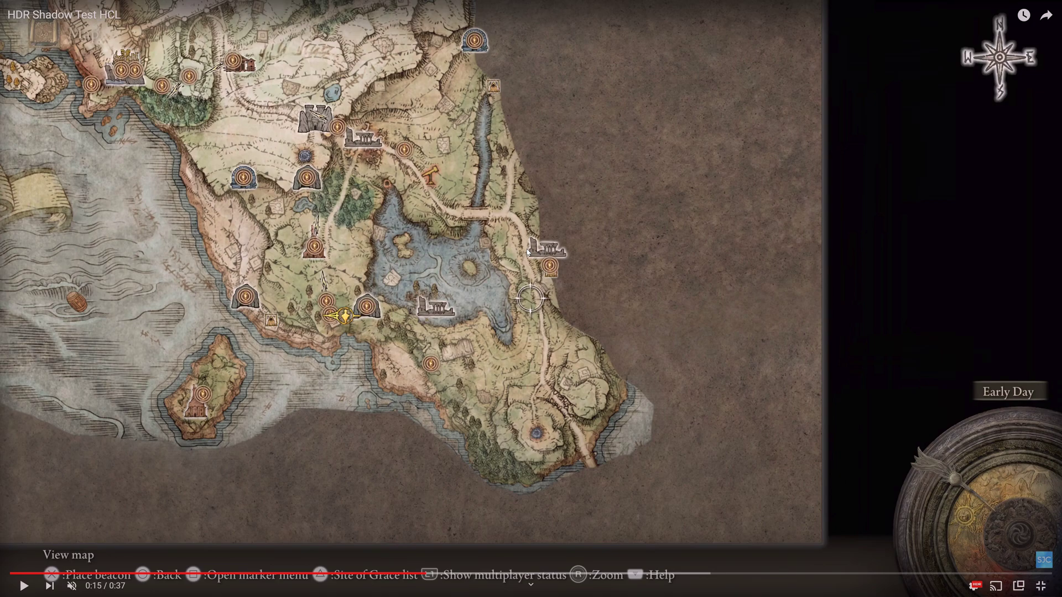
key(Escape)
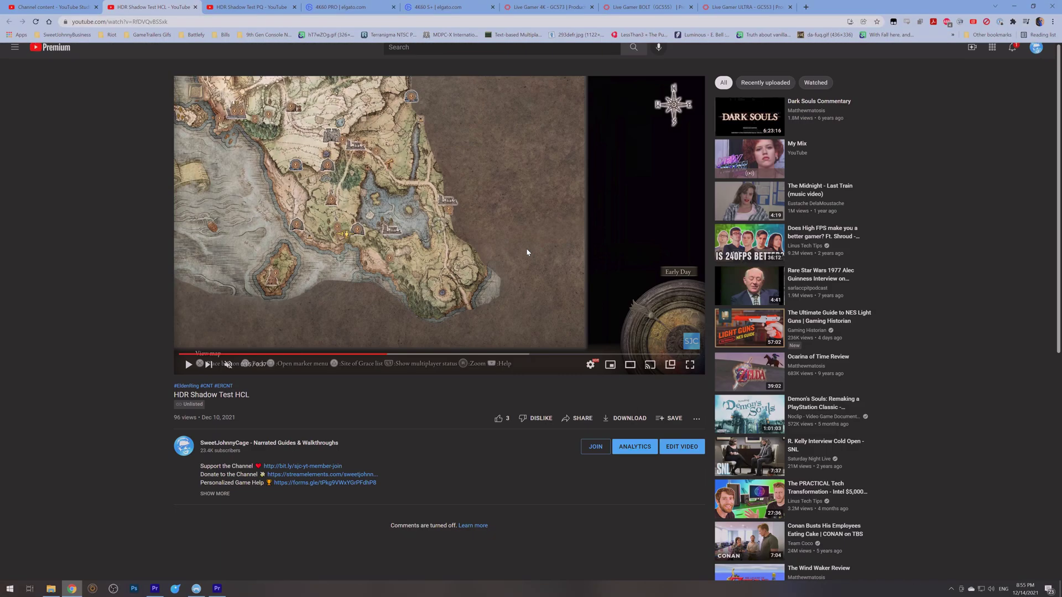
Step: Return to the channel content list, review the draft details of Returnal Part 1 of 2 and close them
click(53, 6)
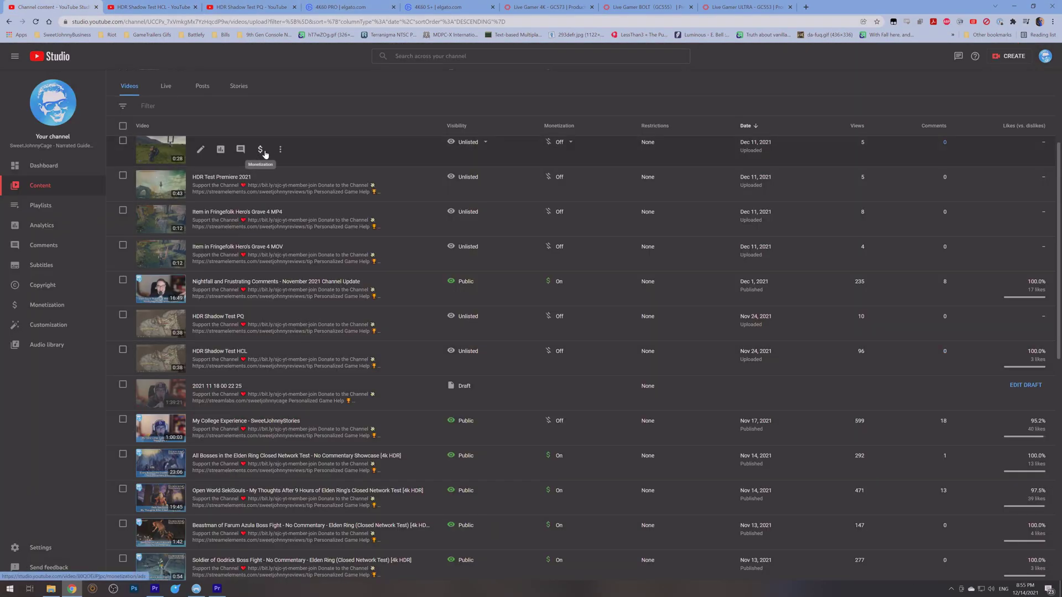
scroll(404, 333, up, 4)
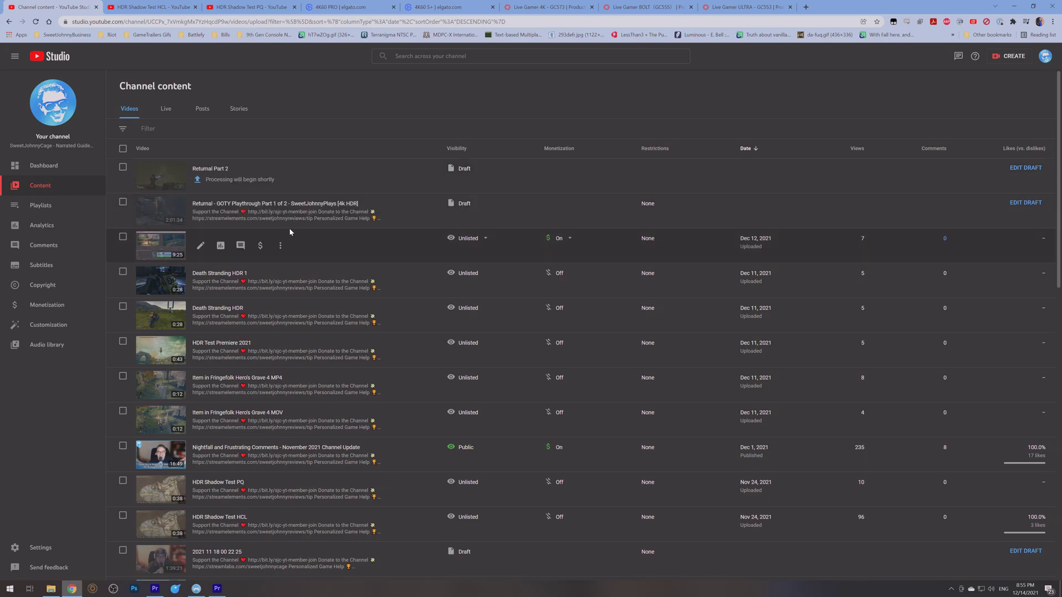
click(201, 212)
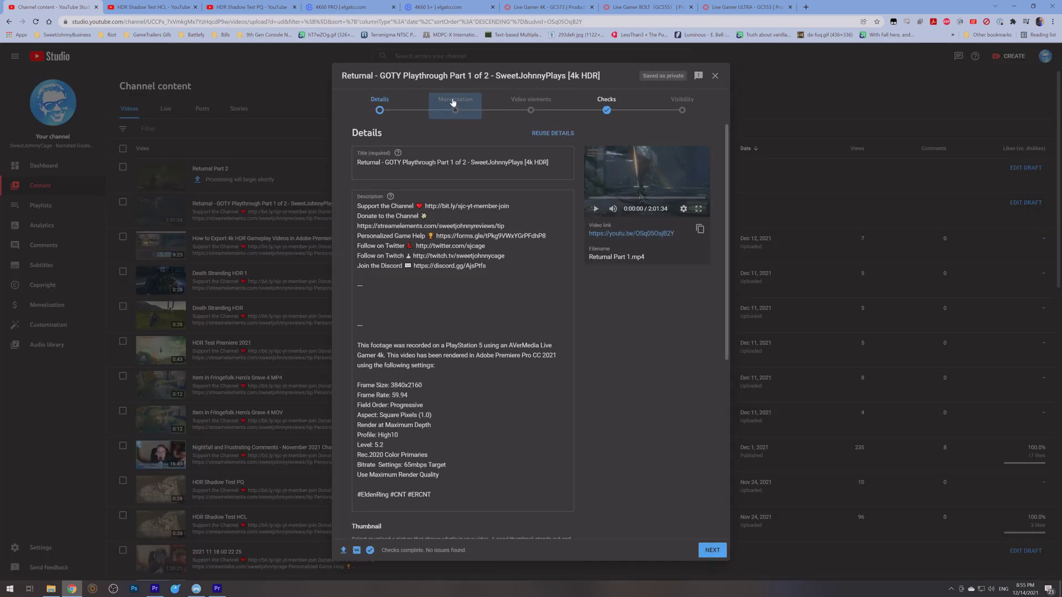
scroll(633, 280, down, 2)
scroll(642, 271, up, 2)
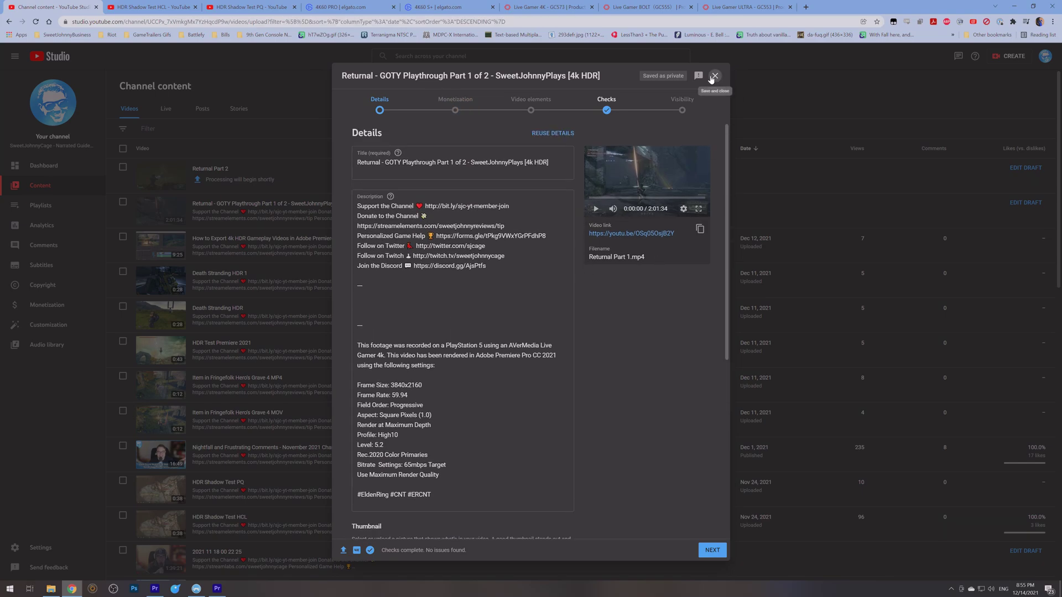
click(714, 75)
Step: Review the draft details of Returnal Part 2 and the video details of Death Stranding HDR, returning to the content list
click(203, 177)
scroll(643, 296, down, 3)
scroll(668, 303, up, 3)
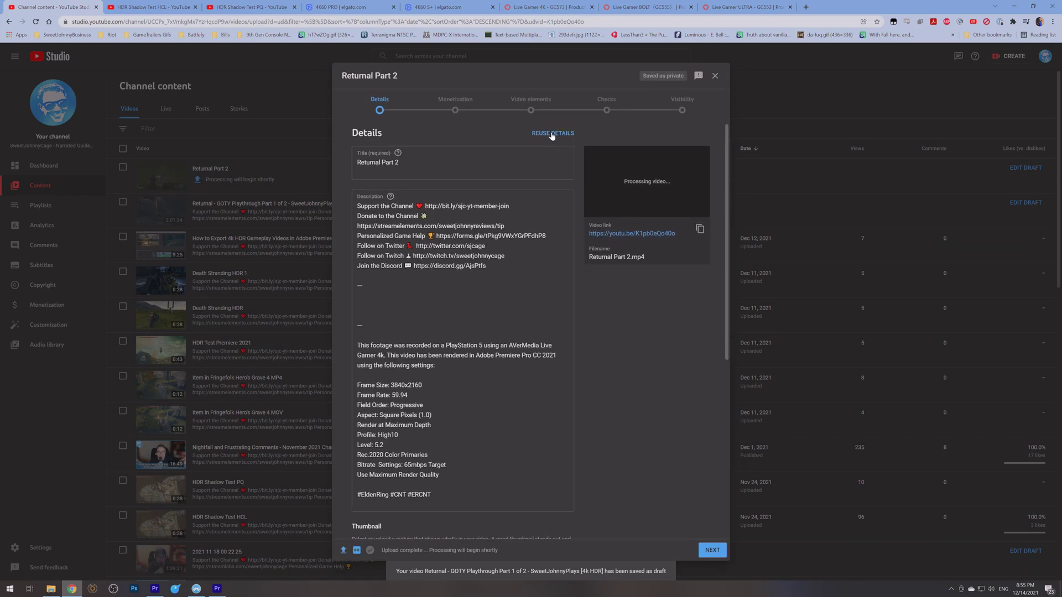
scroll(636, 354, down, 3)
scroll(635, 357, up, 3)
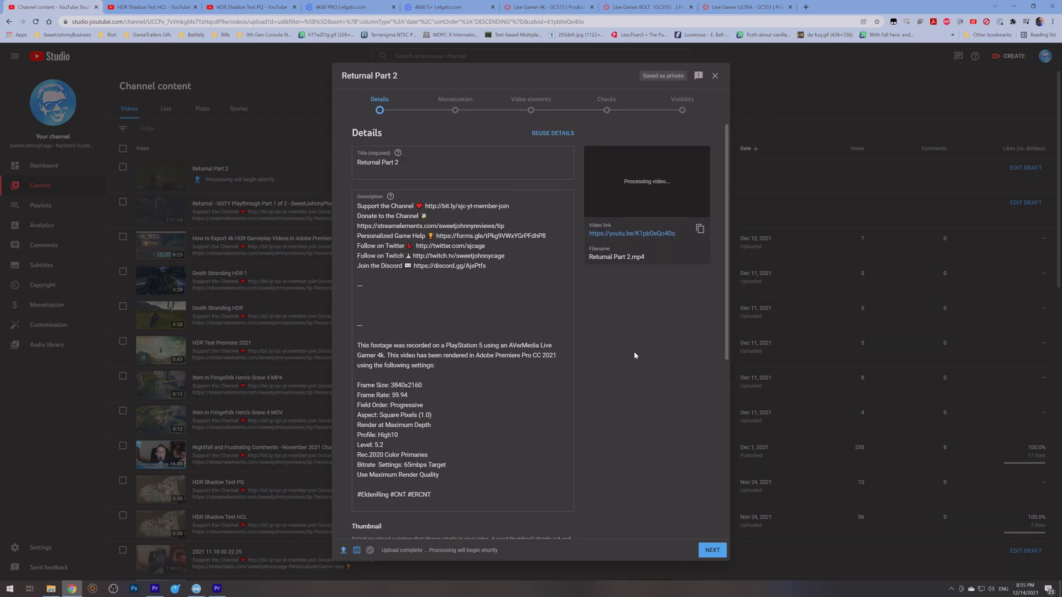
click(714, 75)
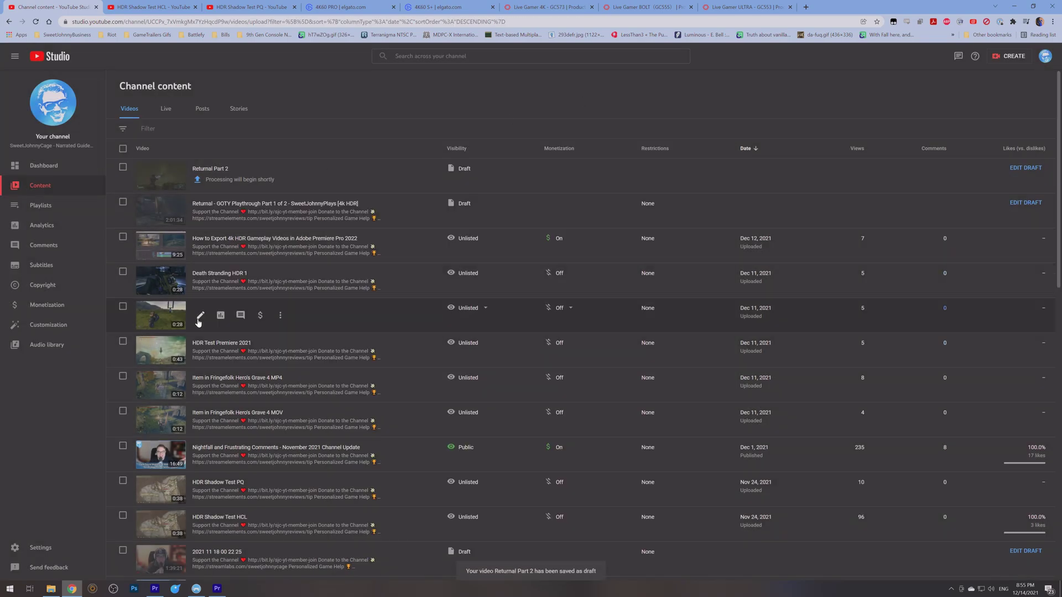
click(198, 322)
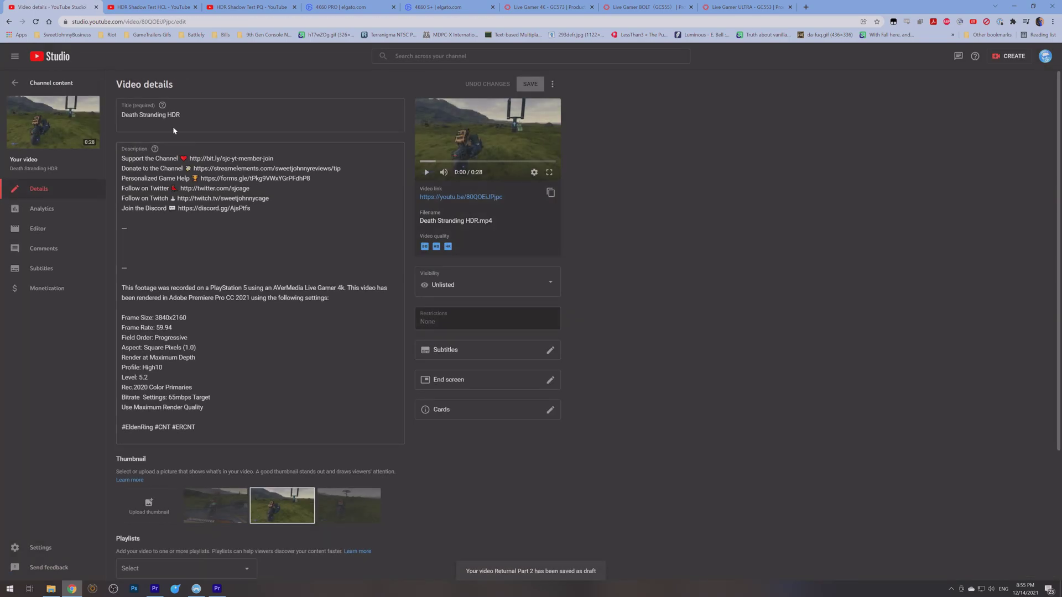
click(15, 83)
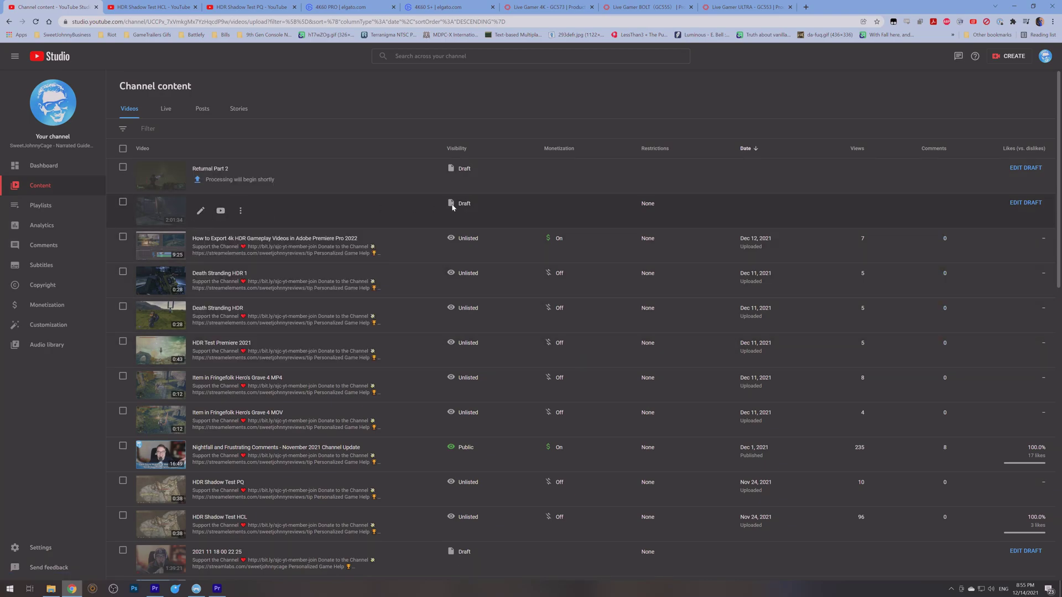
Step: Save the Returnal Part 1 of 2 draft as Unlisted and check the video quality processing status in its details
click(200, 211)
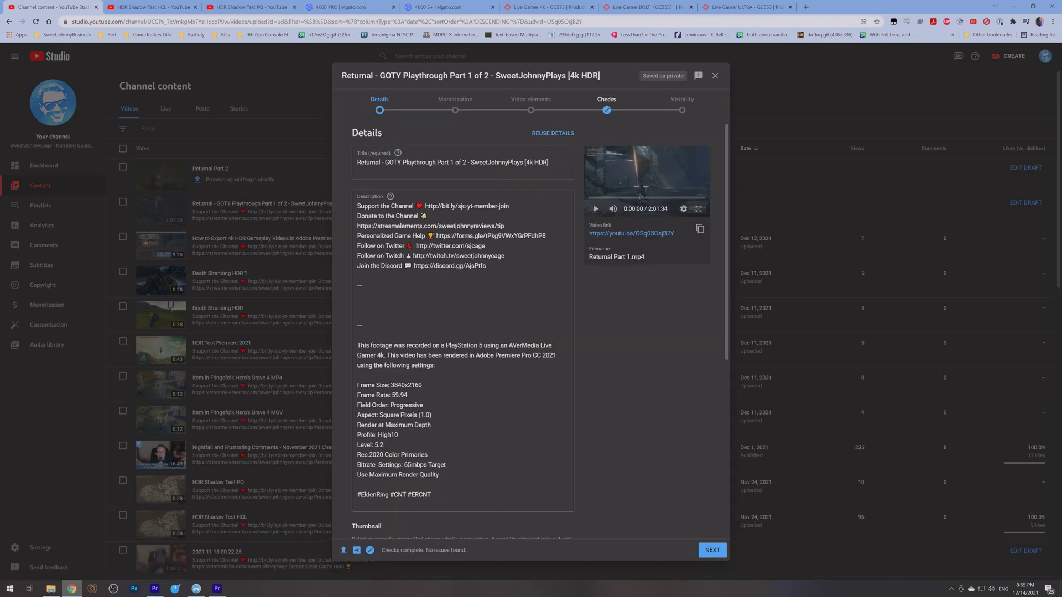
click(711, 550)
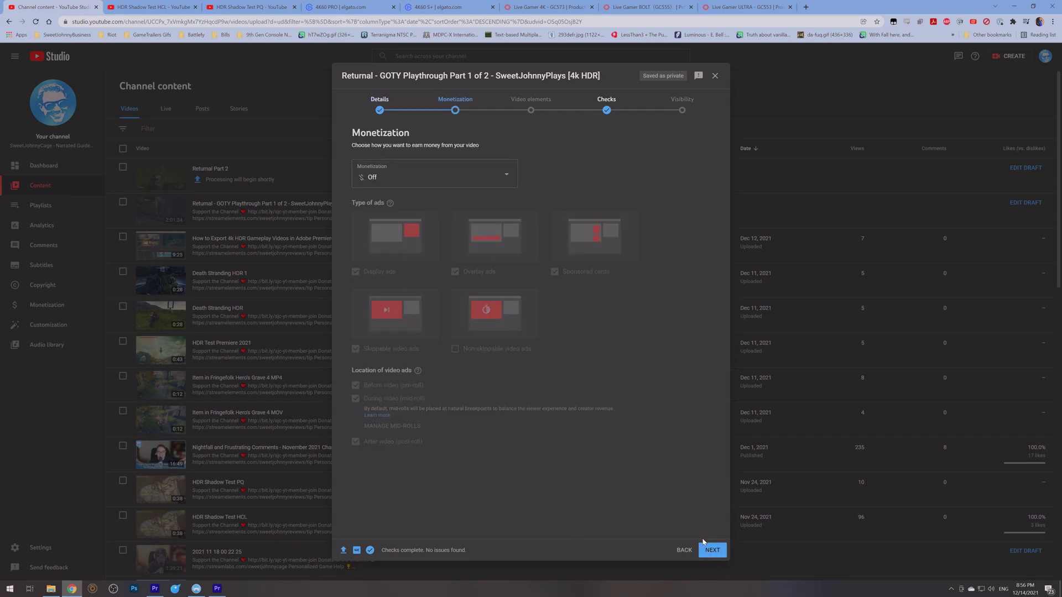
click(709, 549)
click(709, 549)
click(708, 548)
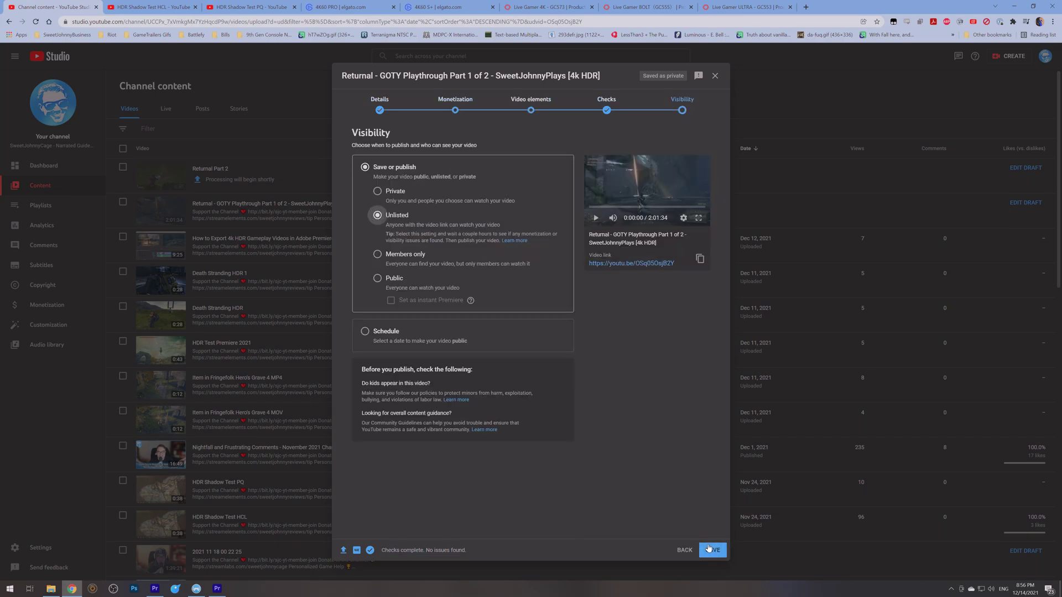
click(710, 549)
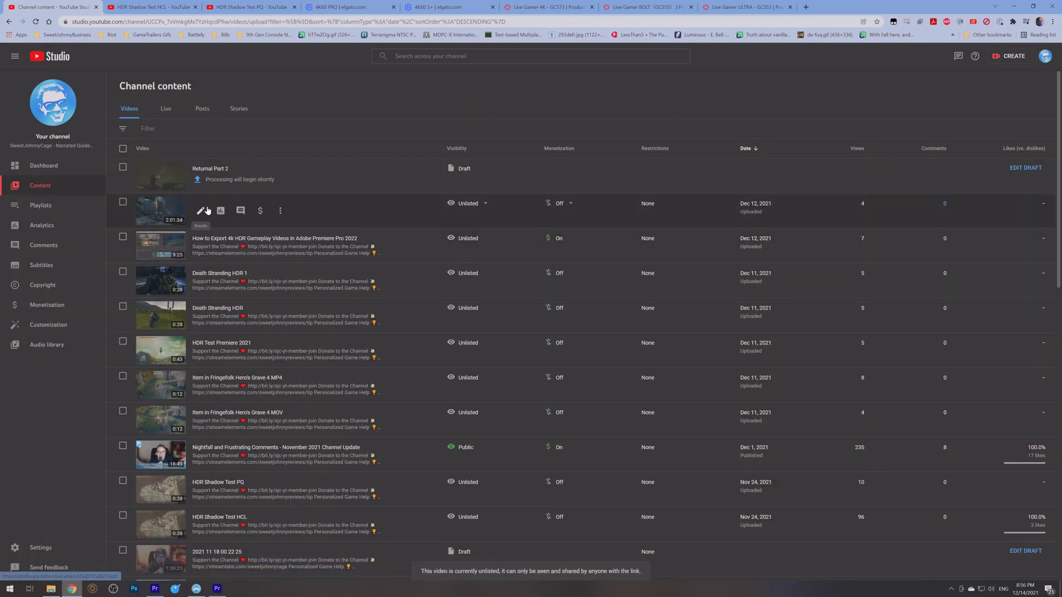
click(206, 208)
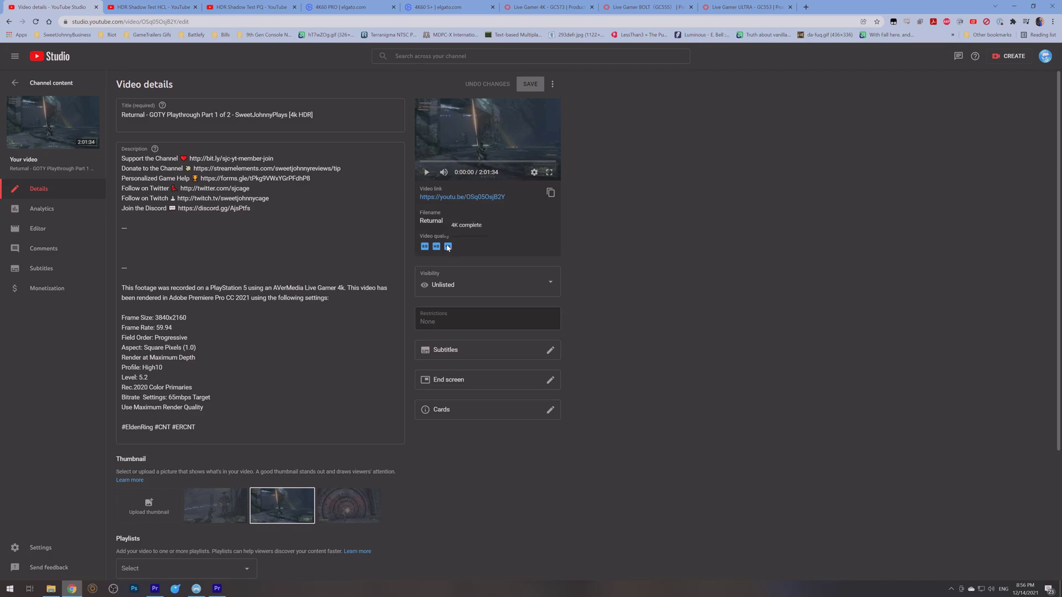
click(76, 82)
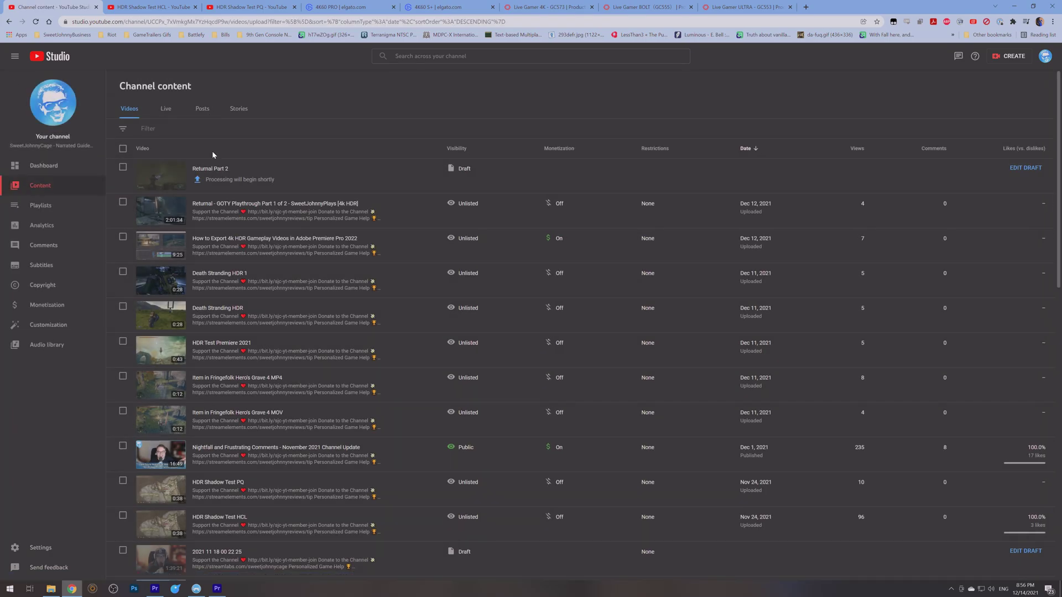
Step: Go through the Returnal Part 2 draft's publishing stages and save it with Unlisted visibility
click(204, 180)
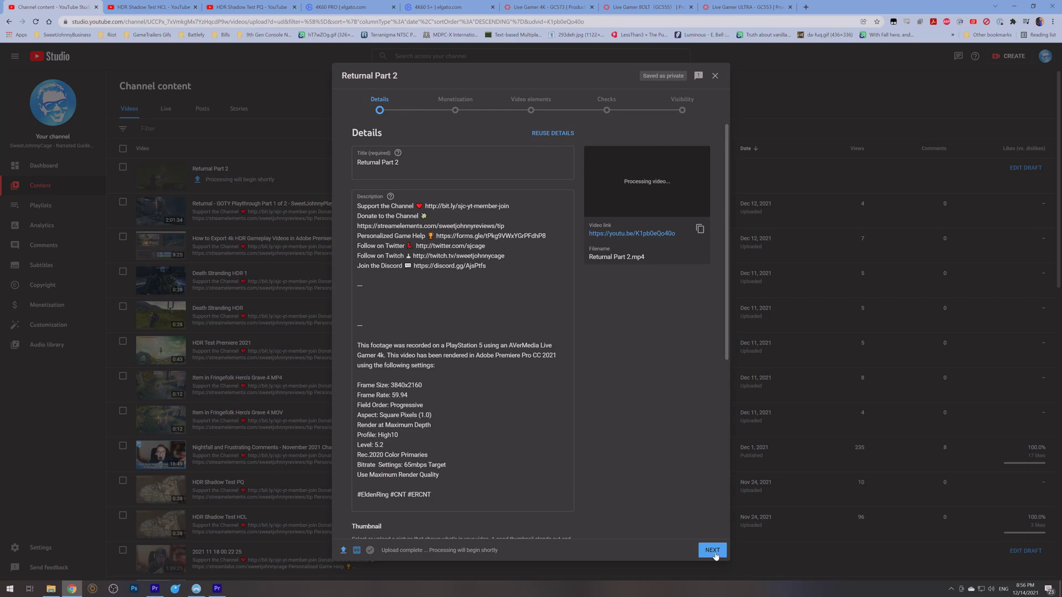
click(714, 553)
click(712, 552)
click(710, 551)
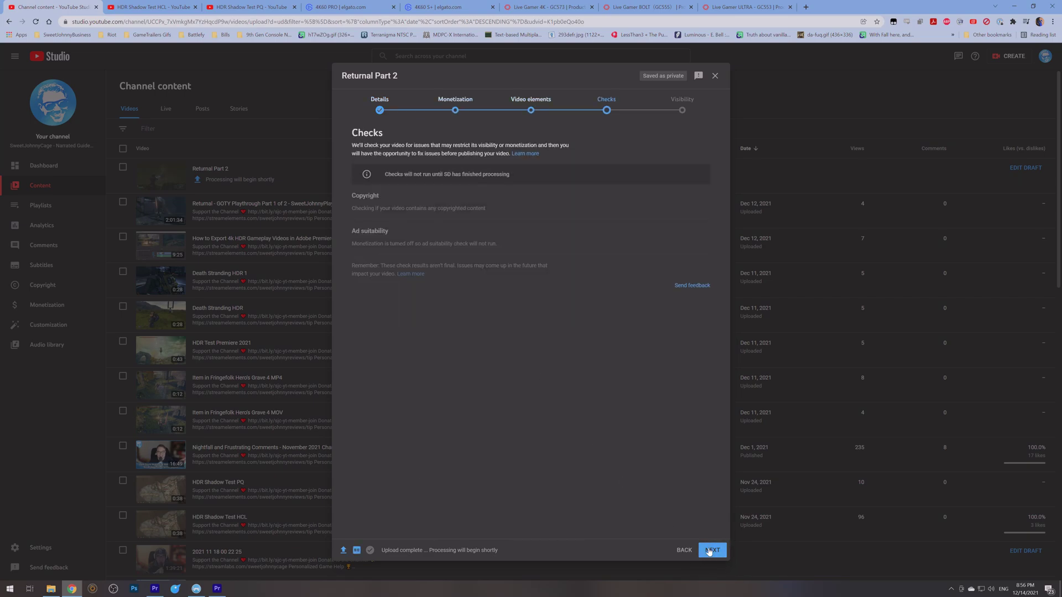
click(710, 551)
click(710, 551)
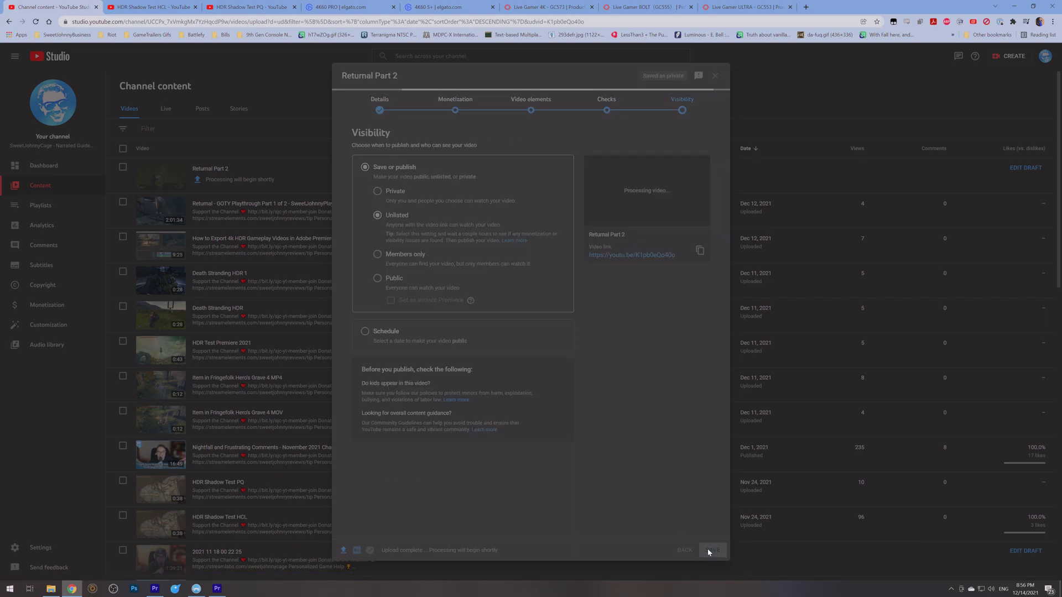
click(619, 369)
Step: Check Returnal Part 2's video quality processing status in its details and return to the content list
click(188, 177)
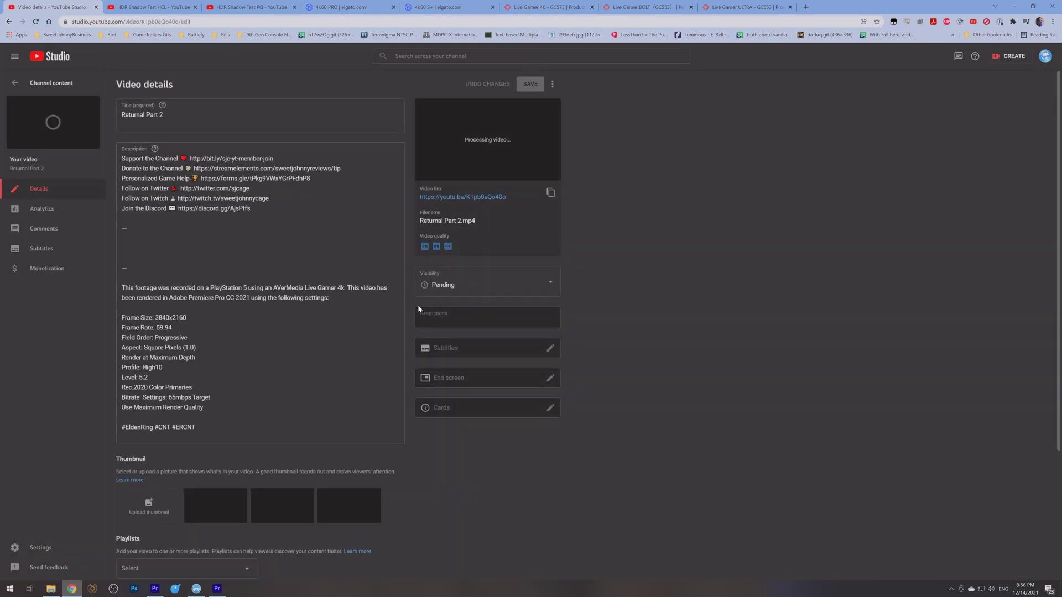
mouse_move(437, 247)
click(31, 84)
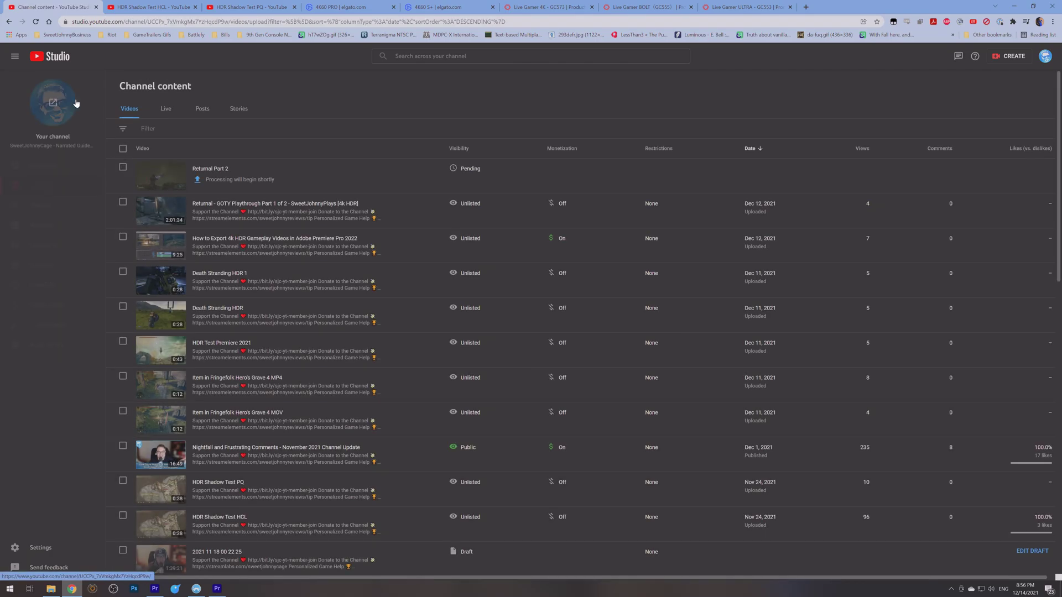
Step: Open the Returnal Part 1 of 2 upload on YouTube, pause it and check its playback quality options
click(280, 211)
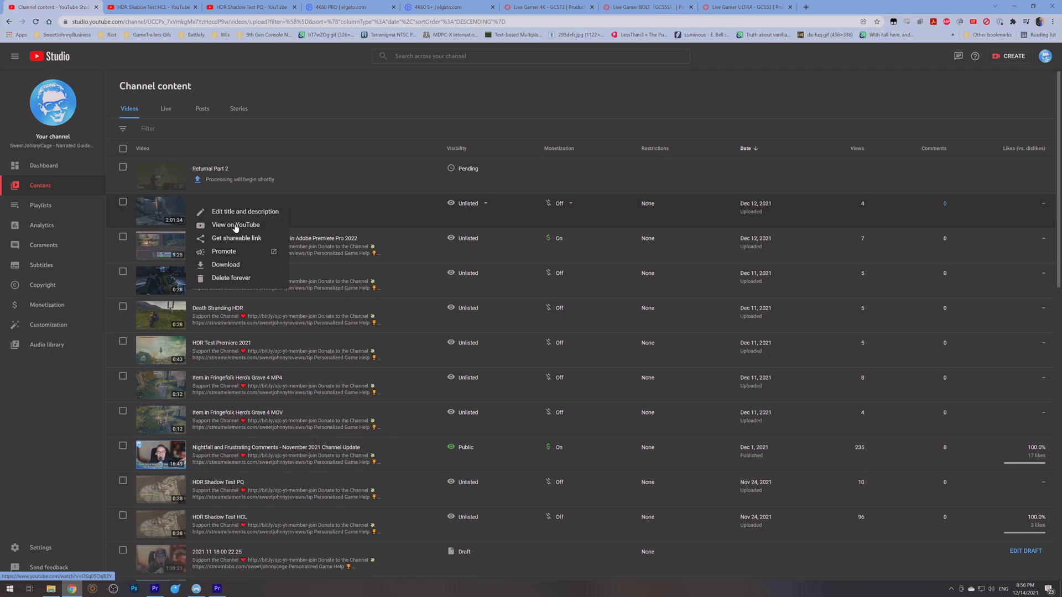
click(235, 225)
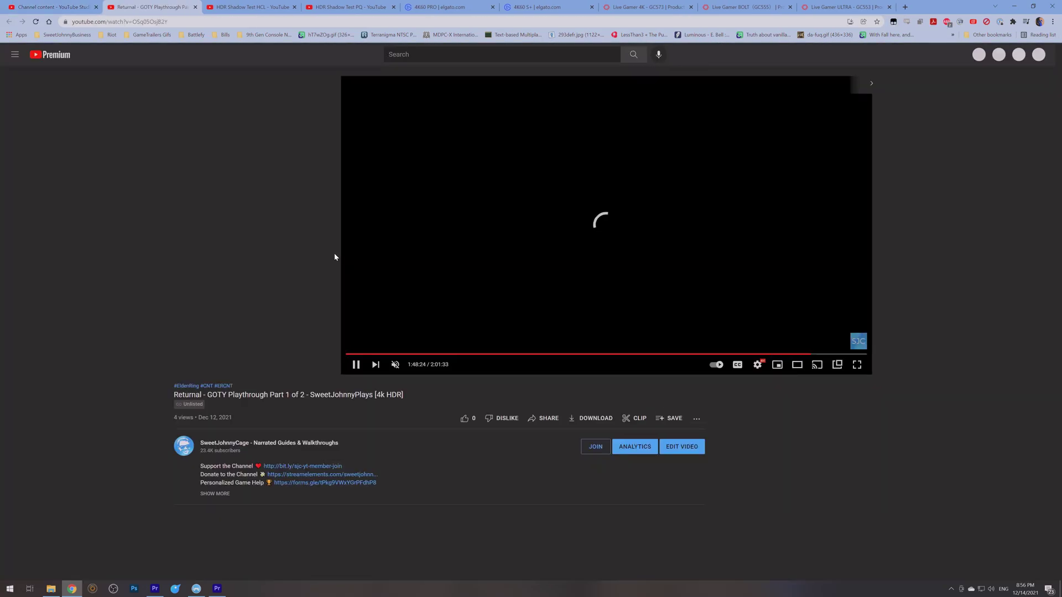
click(280, 255)
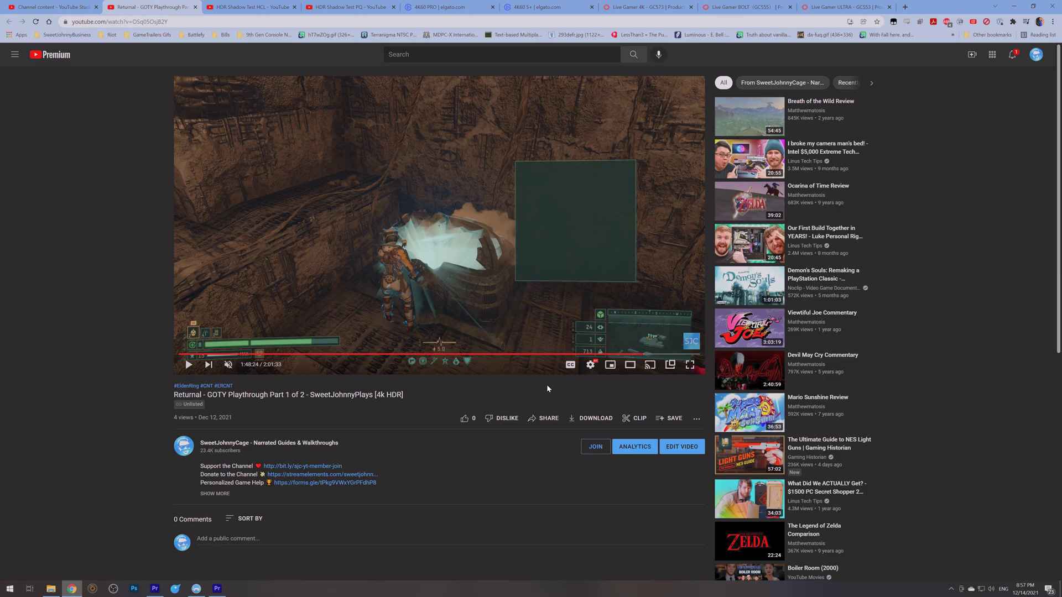
click(590, 365)
click(608, 344)
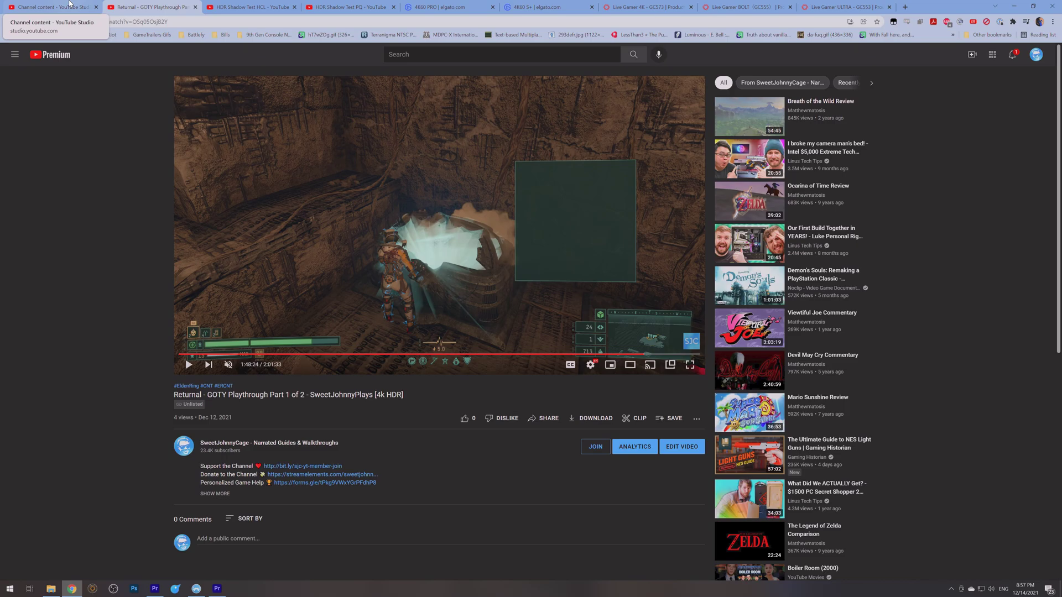
Step: Open the HDR Shadow Test HCL upload on YouTube from the channel content list and check its available playback quality options
click(69, 3)
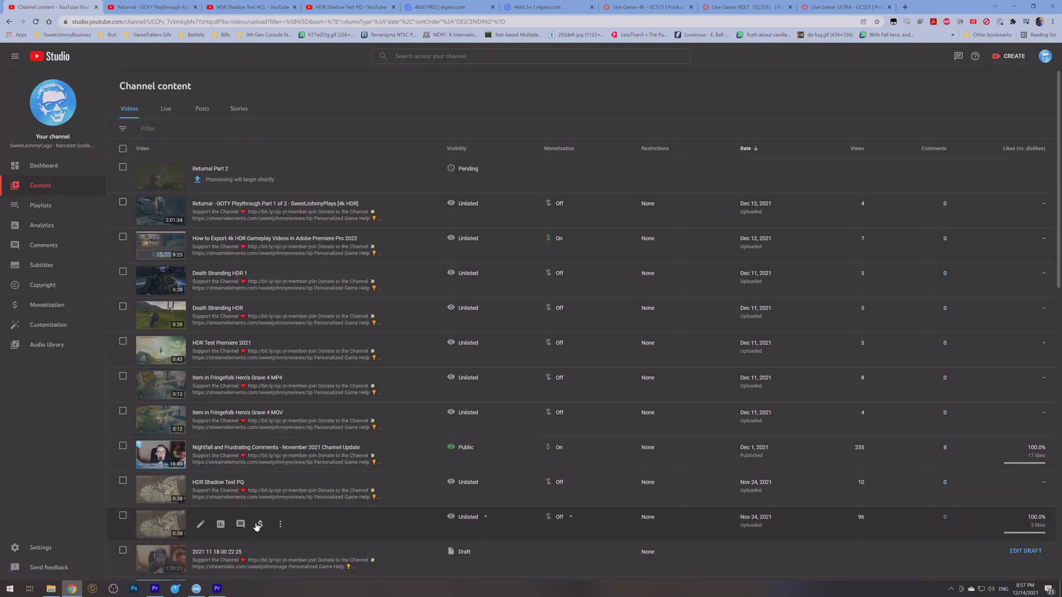
click(274, 526)
click(227, 474)
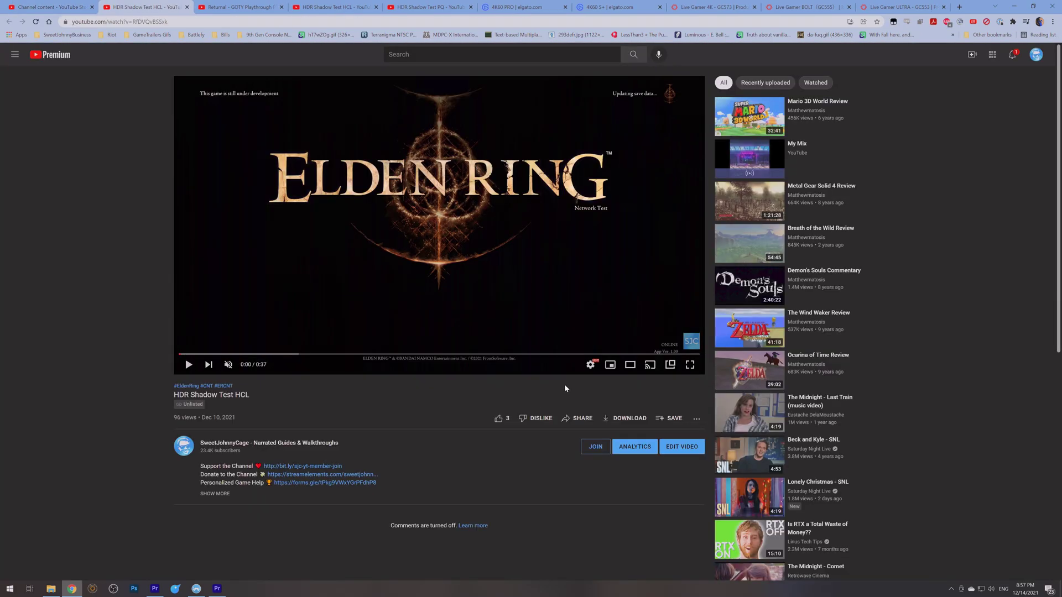
click(590, 364)
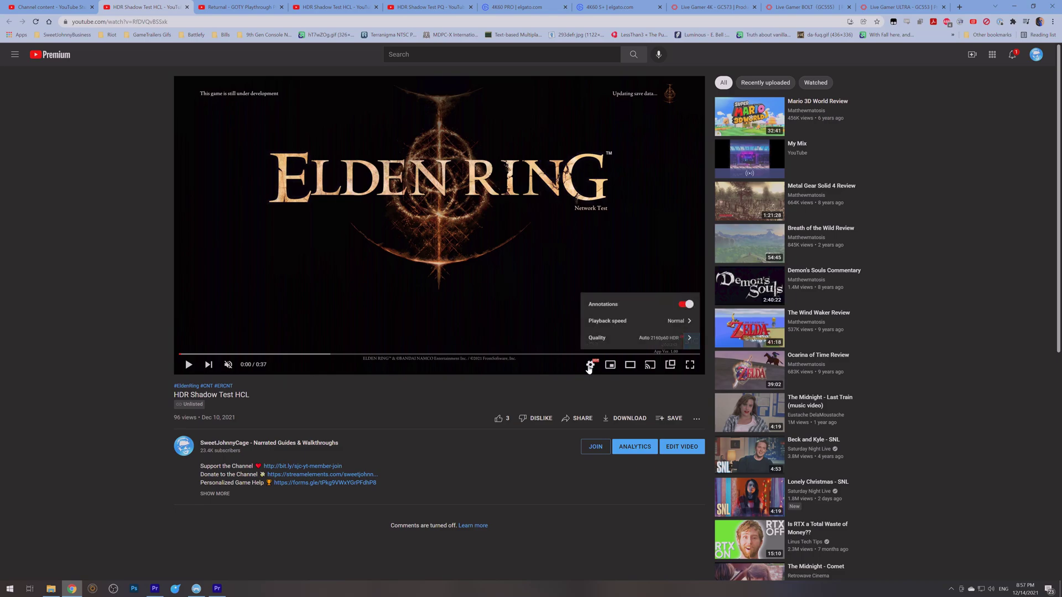
click(671, 342)
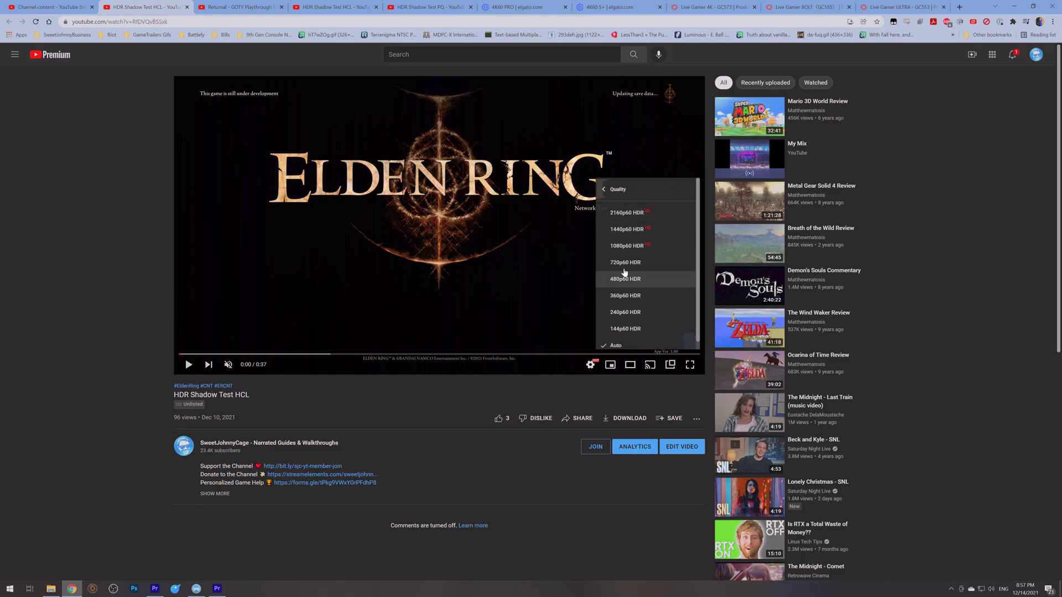
click(133, 244)
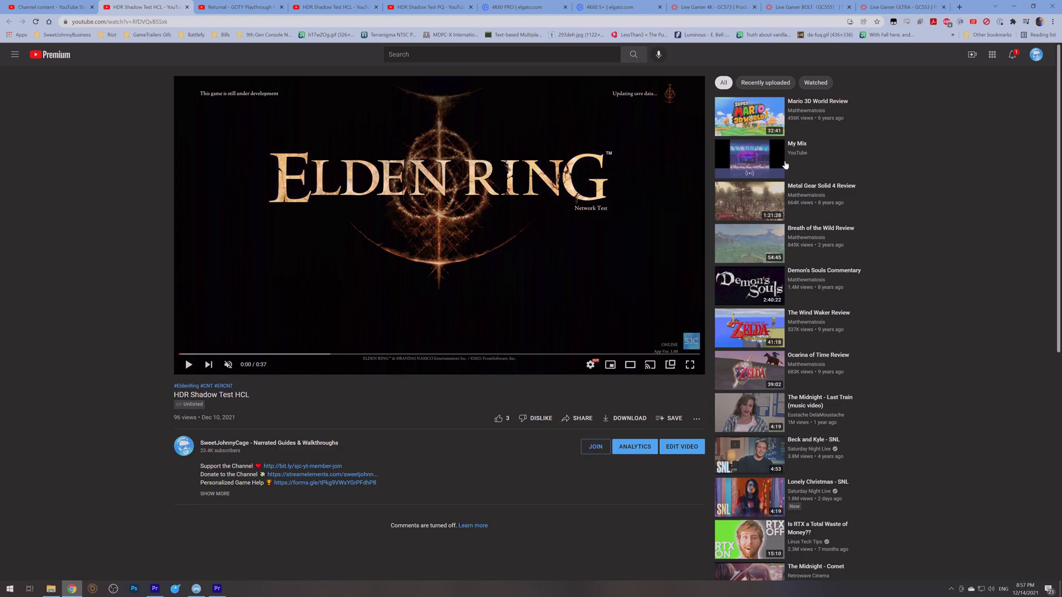
Step: Switch to the Windows desktop, check the Use HDR setting in the display settings and close them
click(1011, 7)
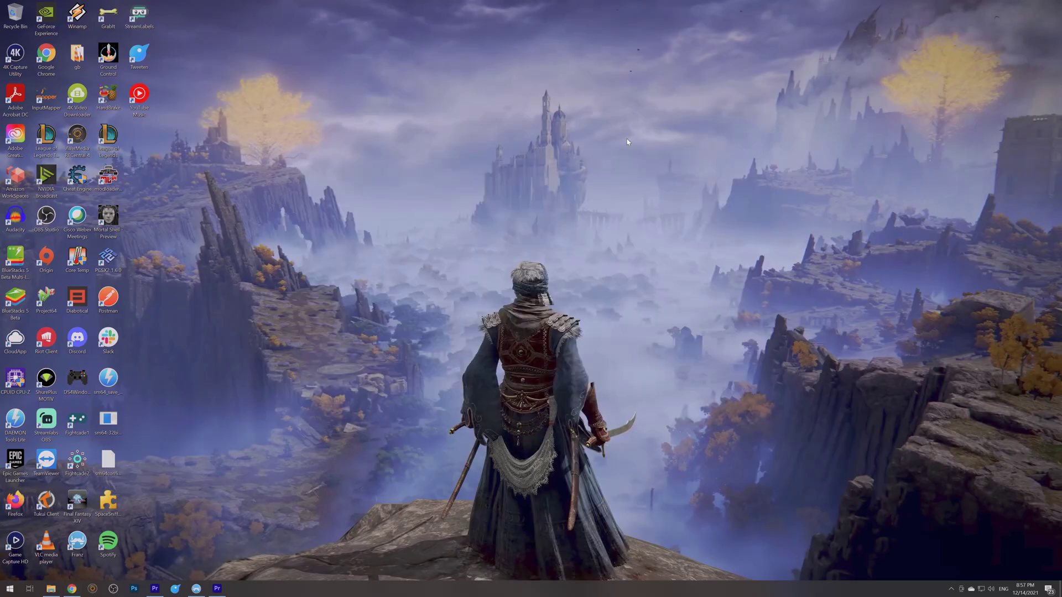
right_click(594, 160)
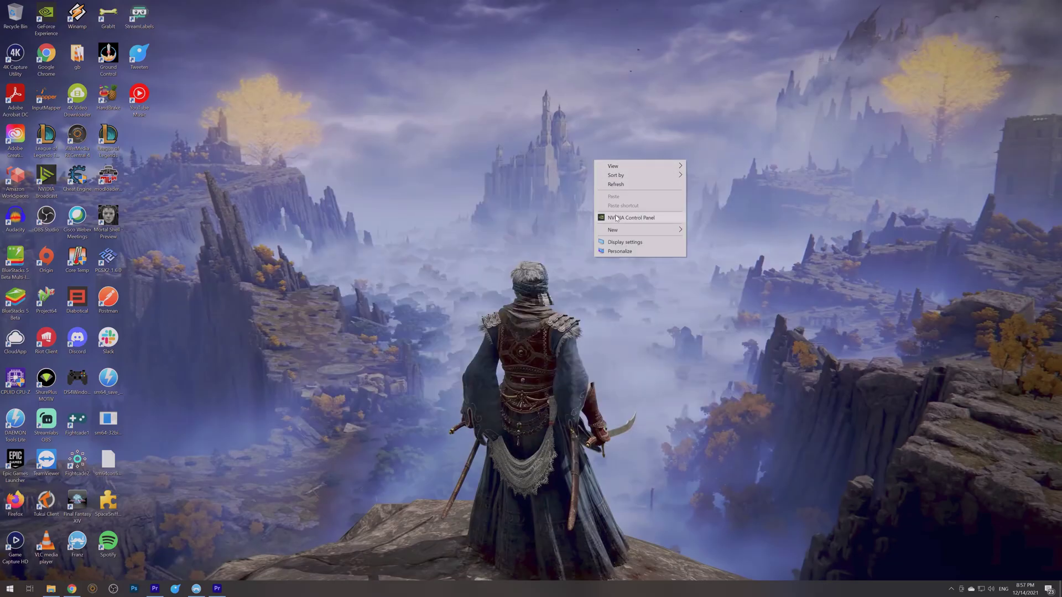
click(619, 244)
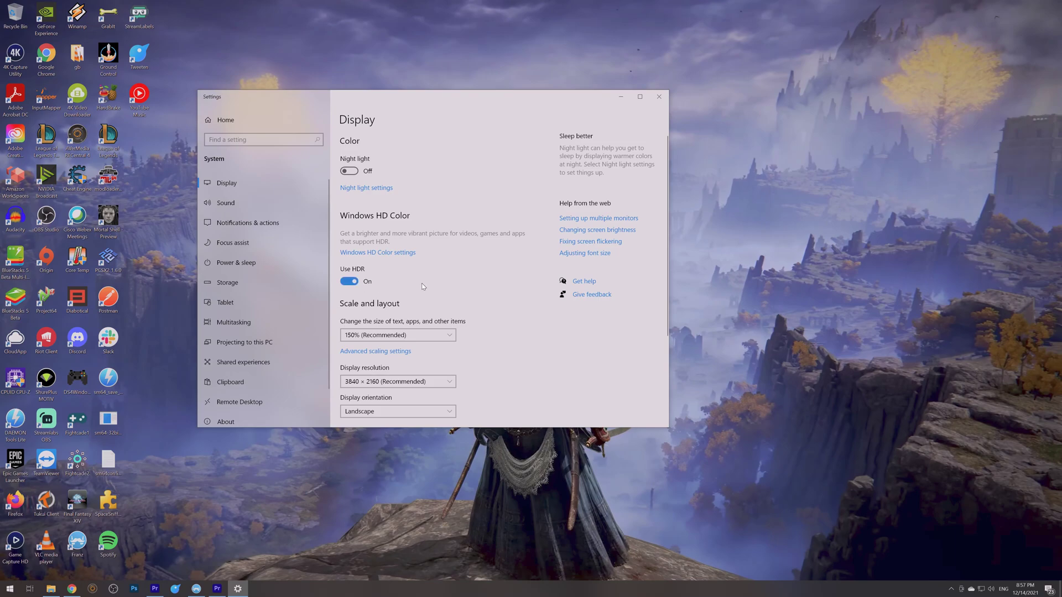
click(658, 96)
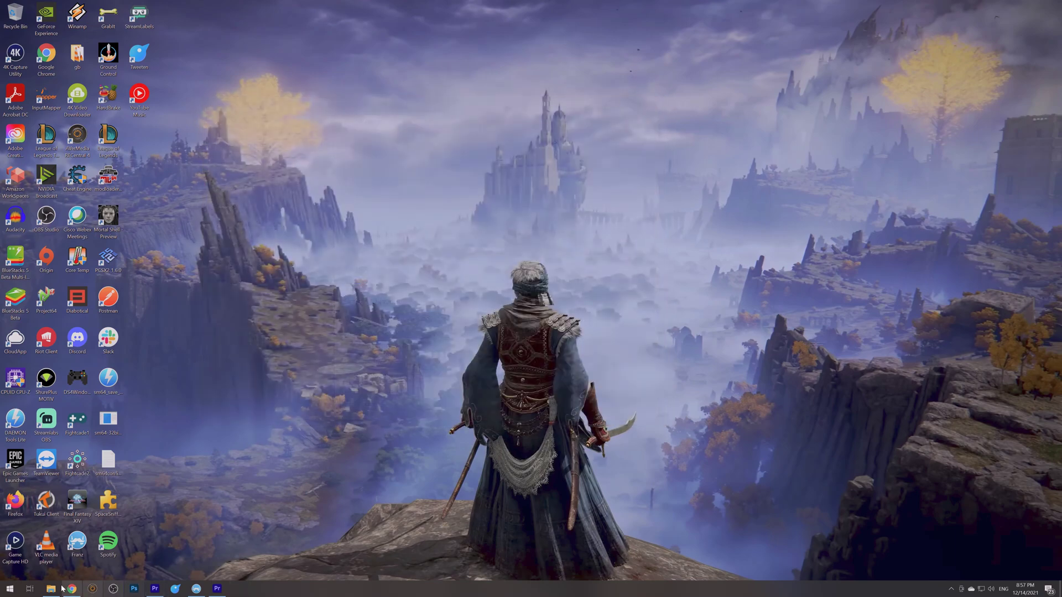
Step: Switch back to Chrome, recheck HDR Shadow Test HCL's current playback quality and return to the channel content list
click(72, 589)
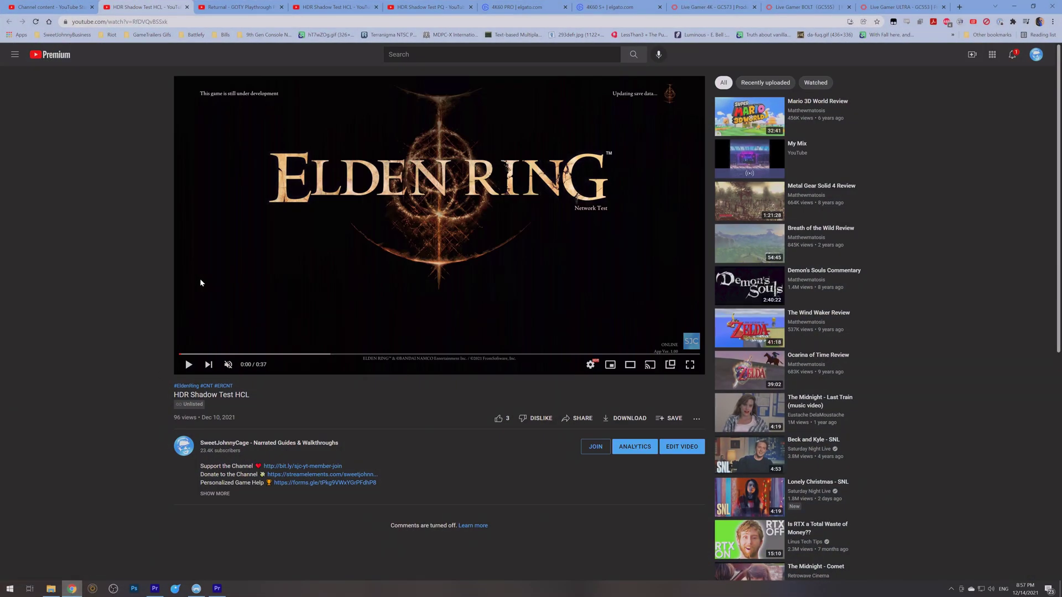
click(590, 364)
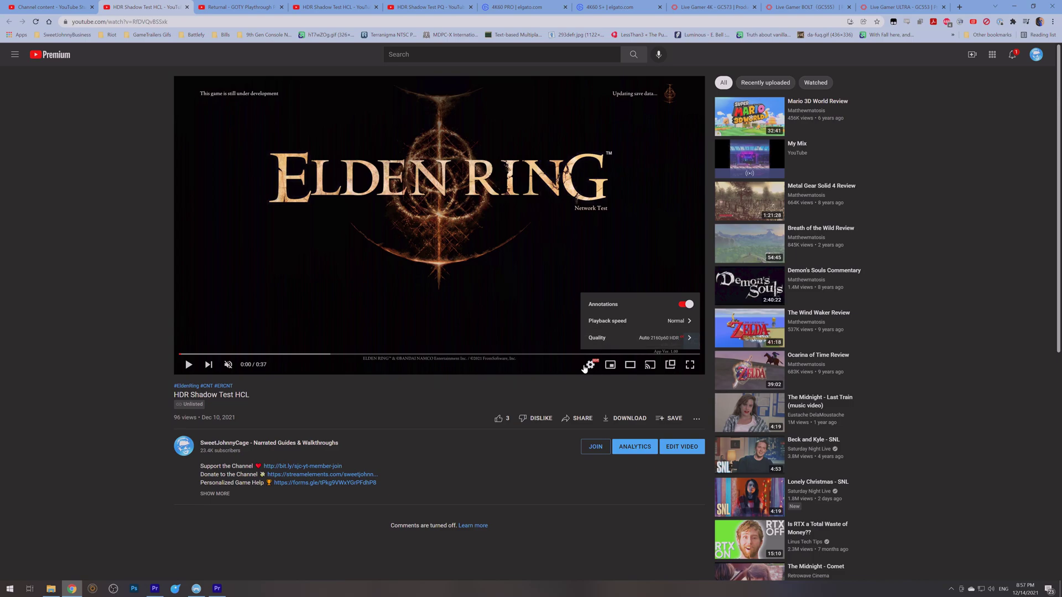
click(51, 6)
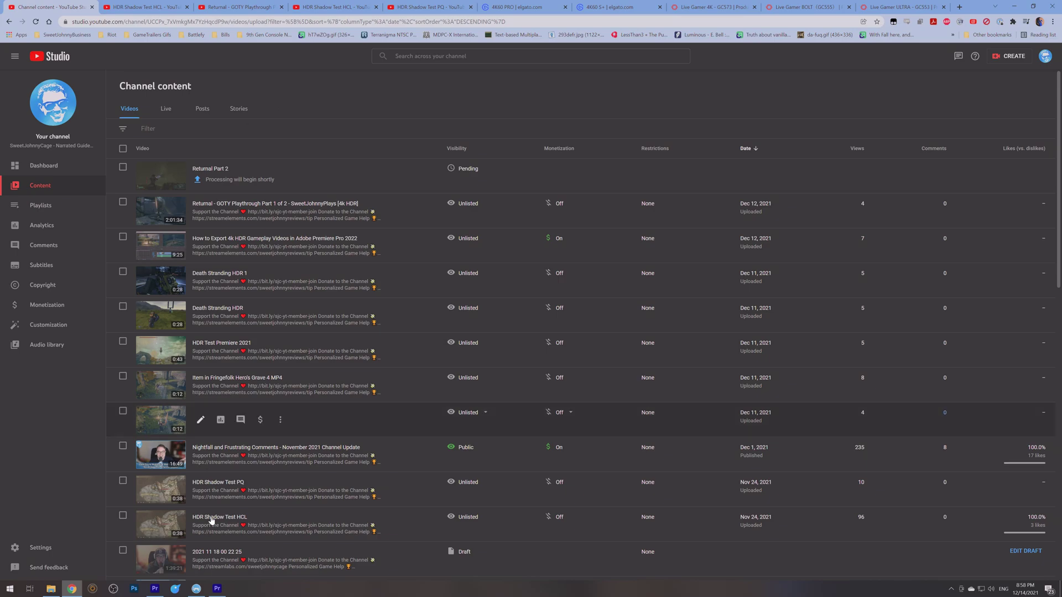
Step: Switch to Premiere Pro 2022, review the sequence's HDR encoding and color metadata options in Export Settings, and close without exporting
mouse_move(156, 594)
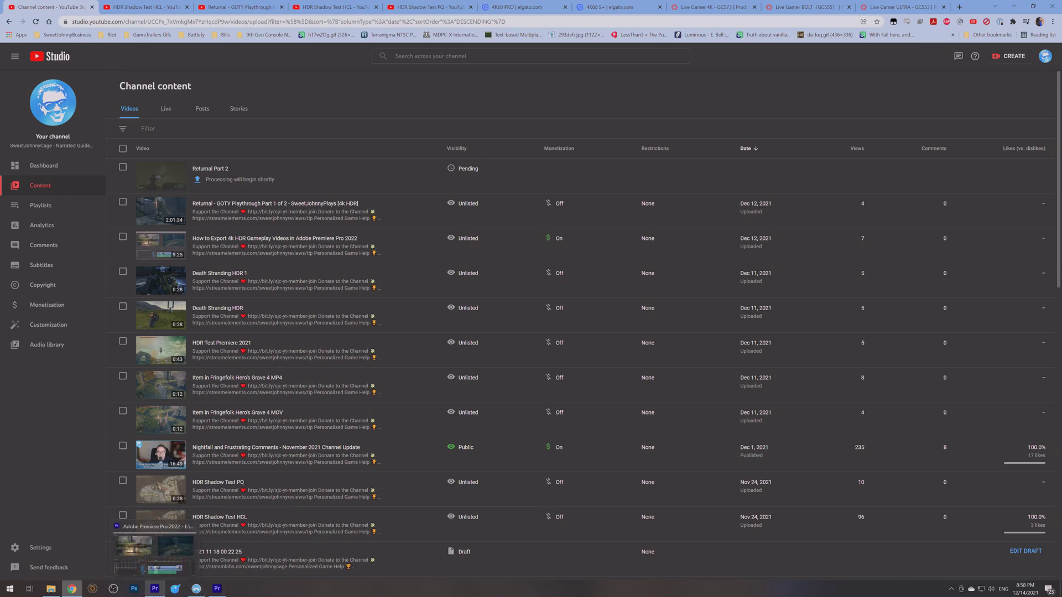
click(156, 589)
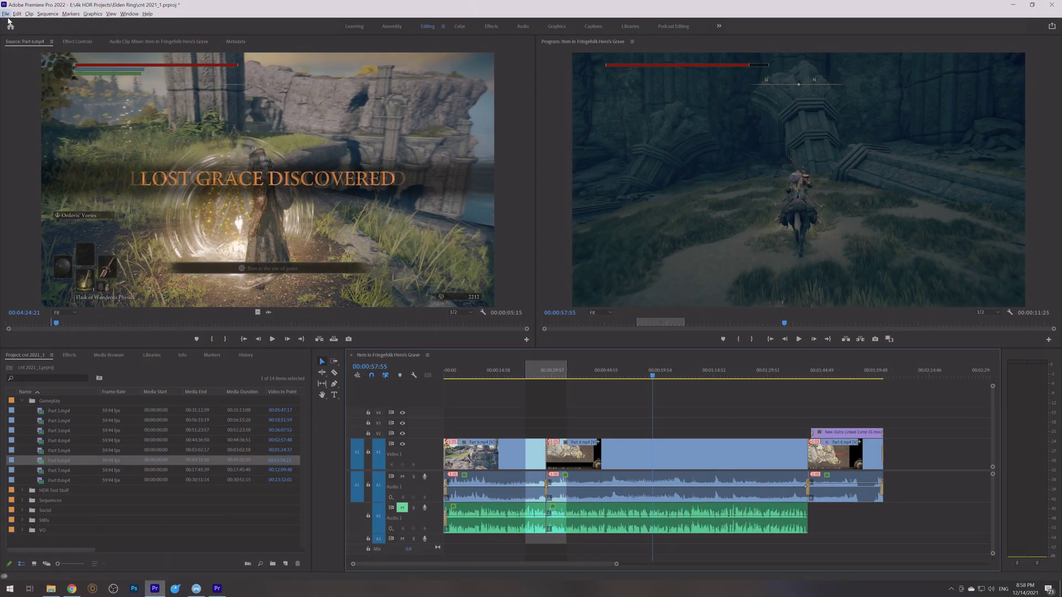
click(5, 14)
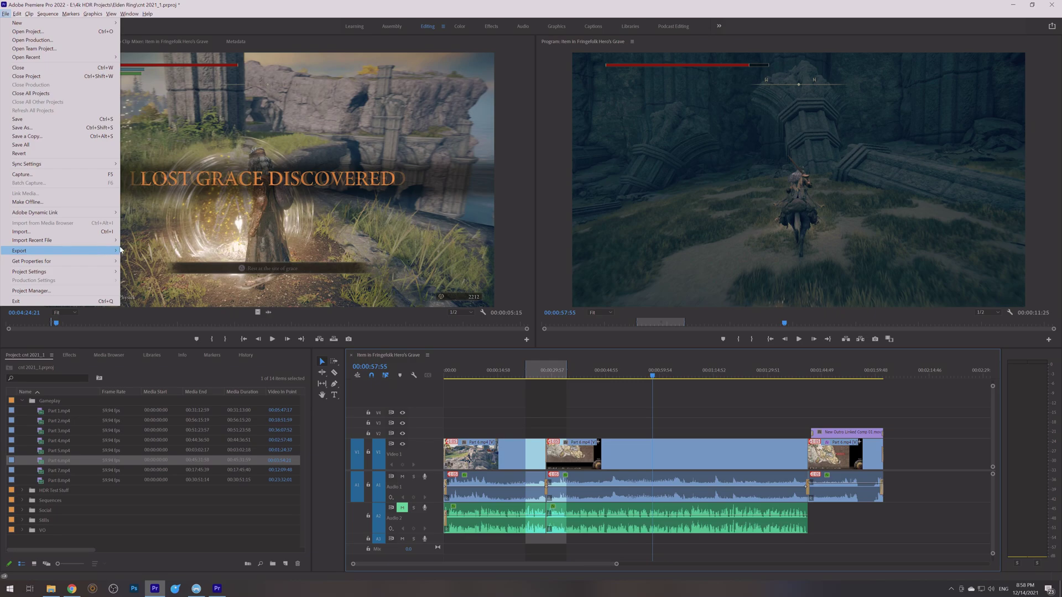
click(143, 257)
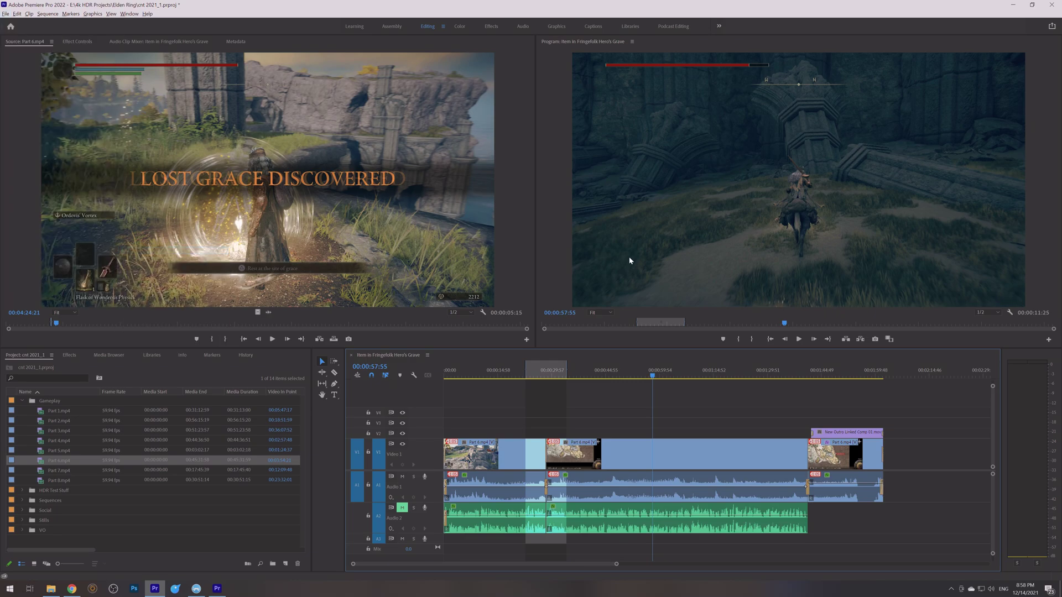
scroll(794, 276, down, 3)
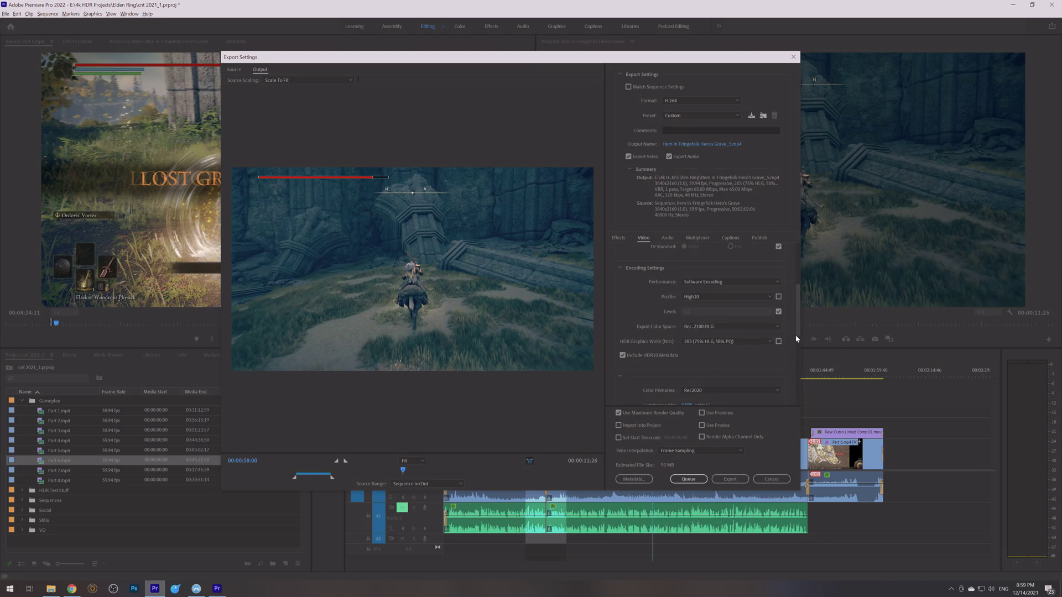
scroll(634, 330, down, 1)
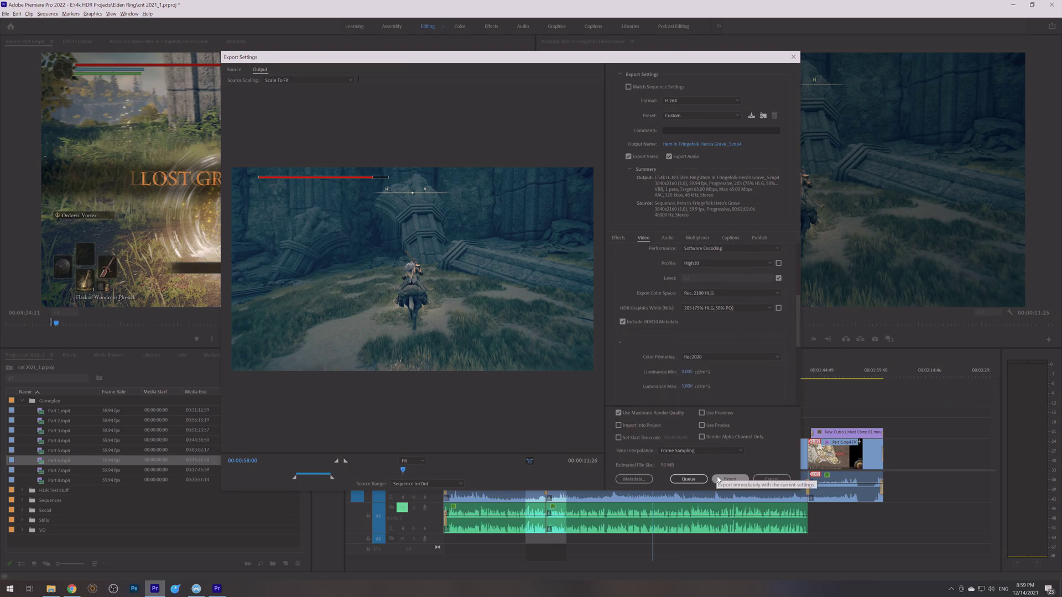
click(765, 482)
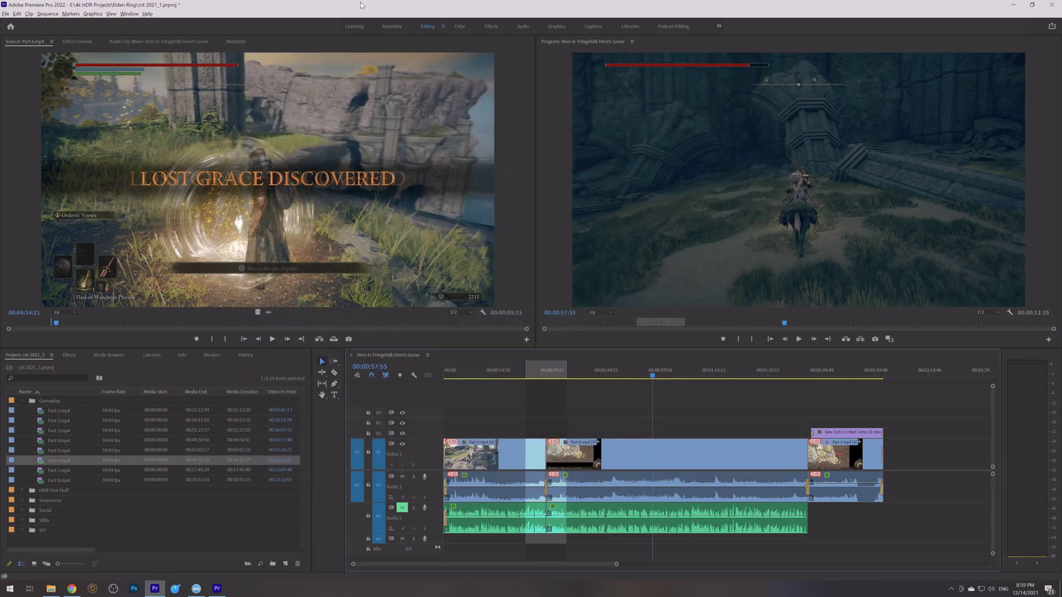